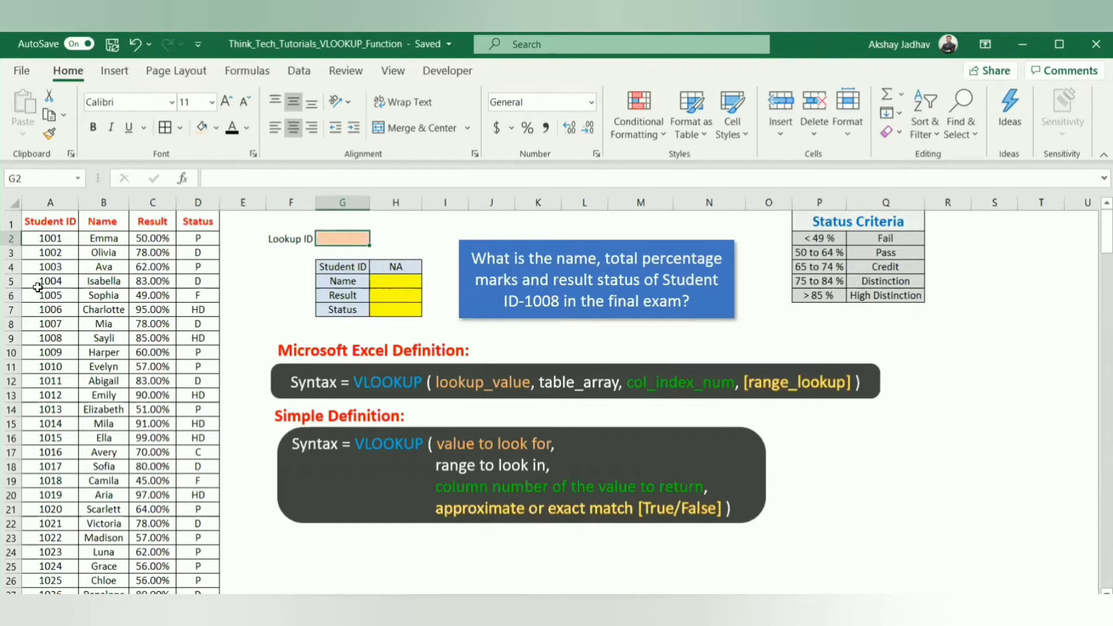
Examine the Student ID column, the record in row 9 and the empty Name, Result and Status cells H5:H7
click(62, 202)
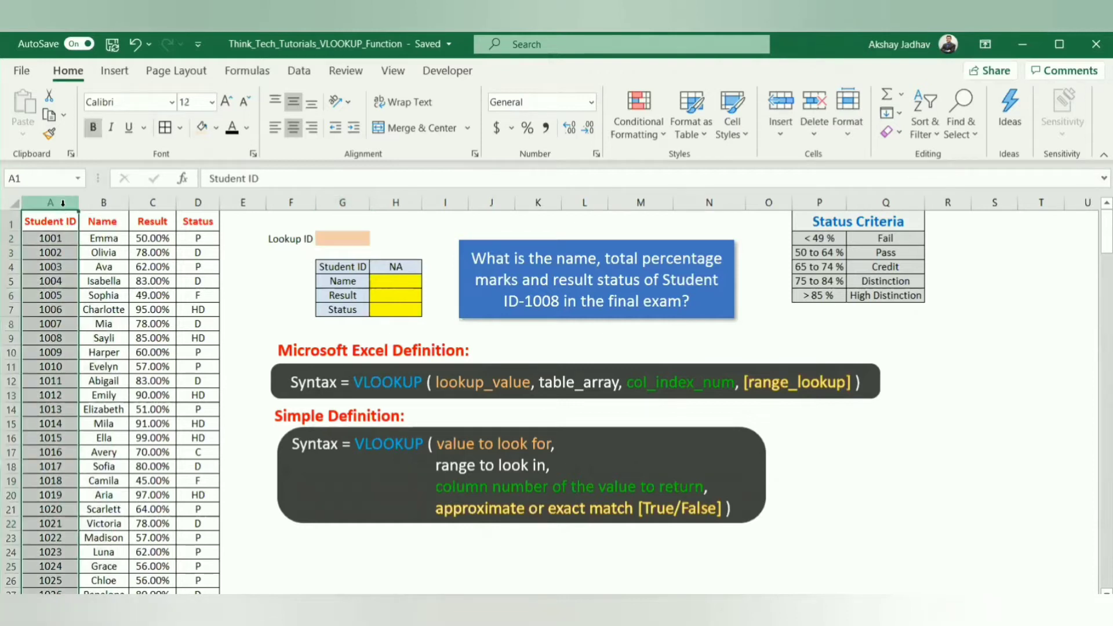
click(61, 337)
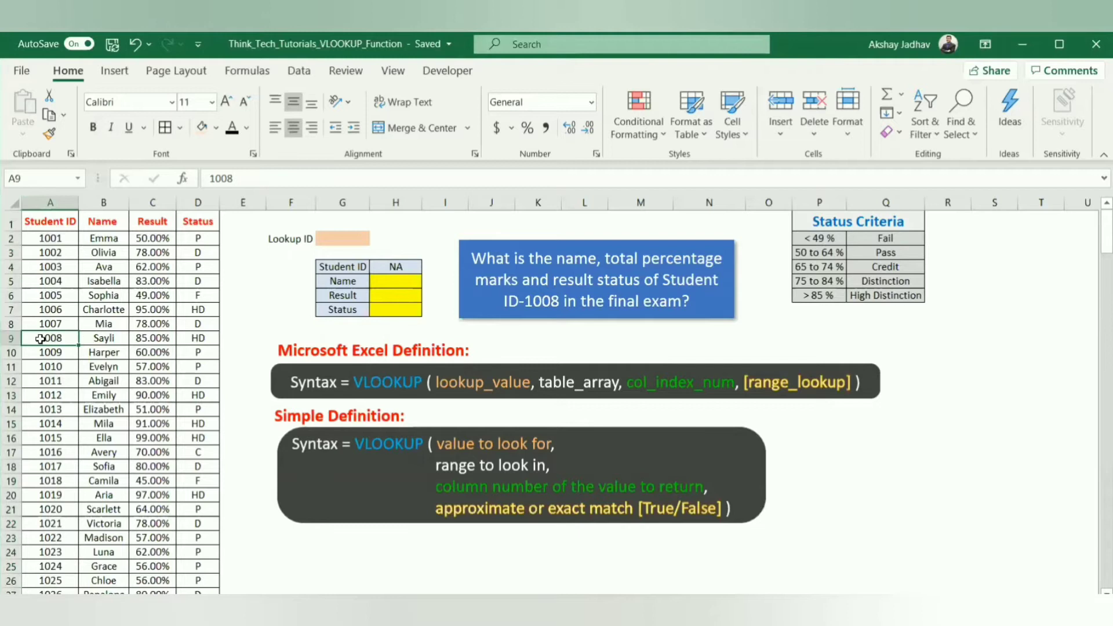
click(106, 339)
click(144, 341)
click(214, 338)
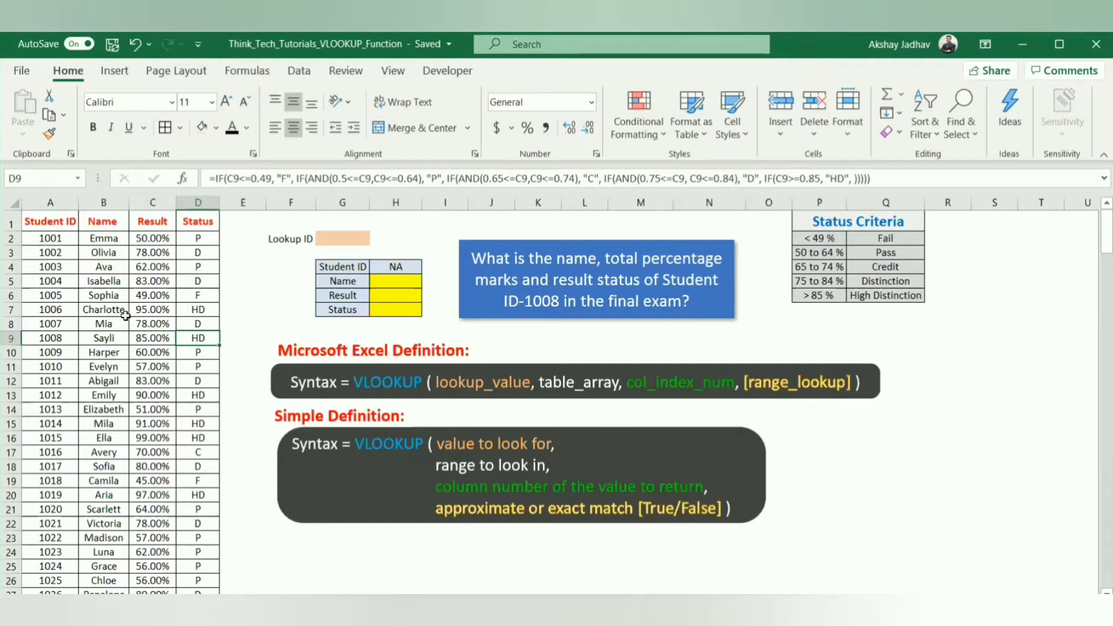
drag(112, 339, 200, 338)
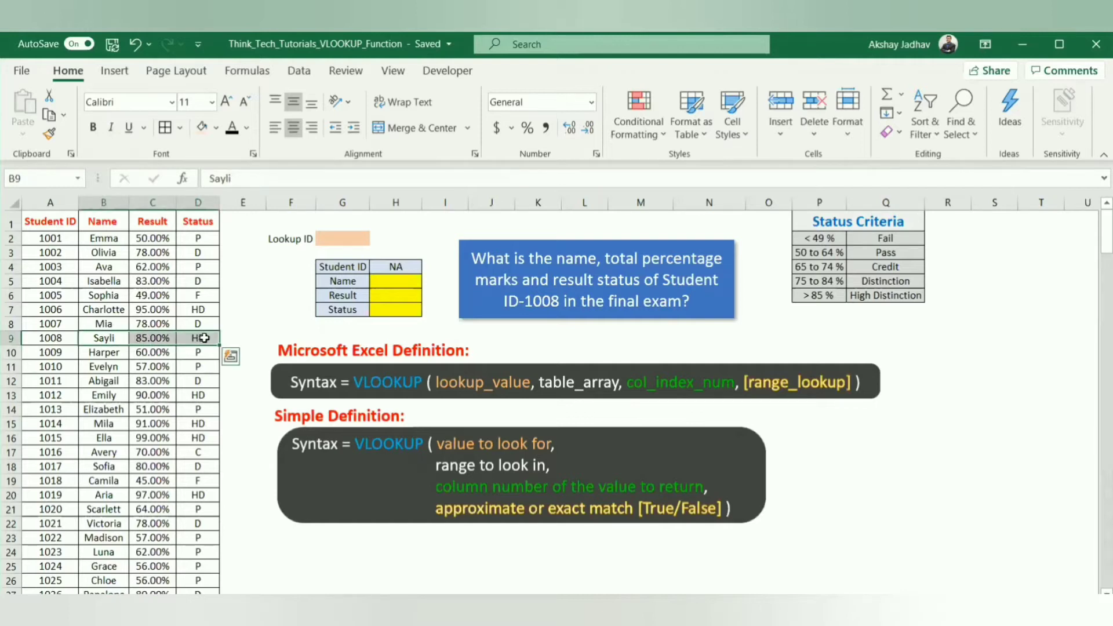
drag(408, 280, 409, 308)
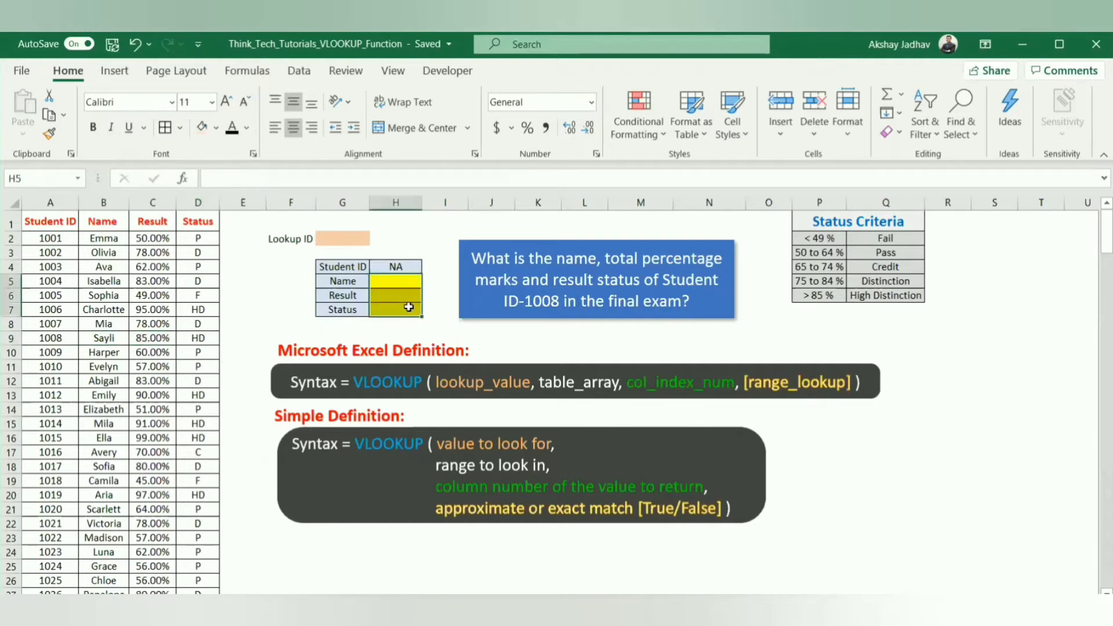
click(409, 285)
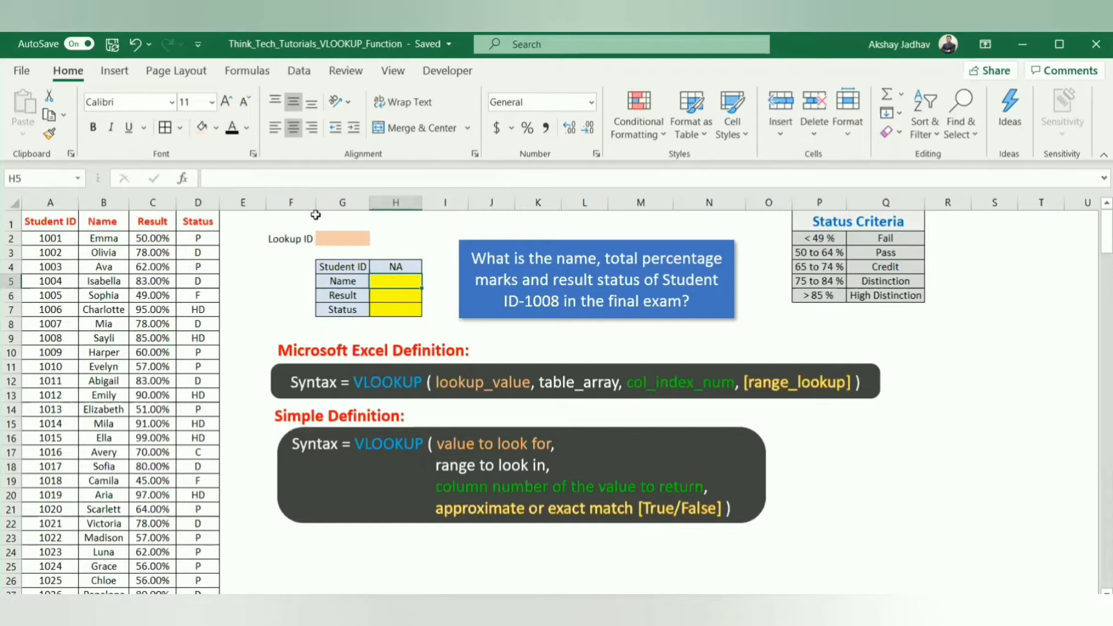
Enter the student ID asked about in the blue question box into the Lookup ID cell G2
click(340, 240)
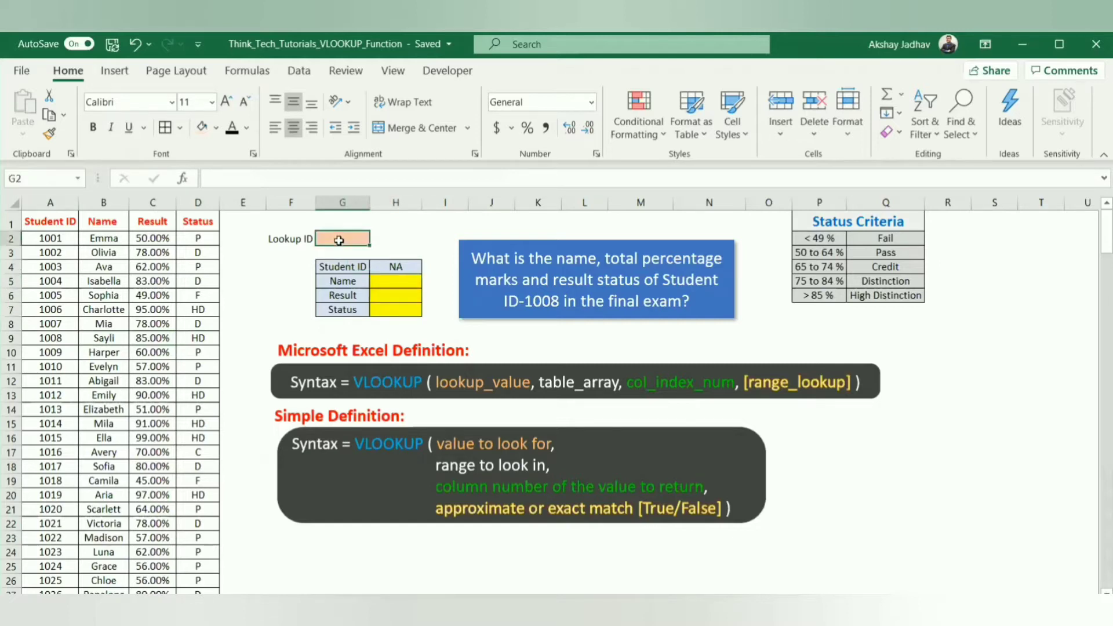
text(1008)
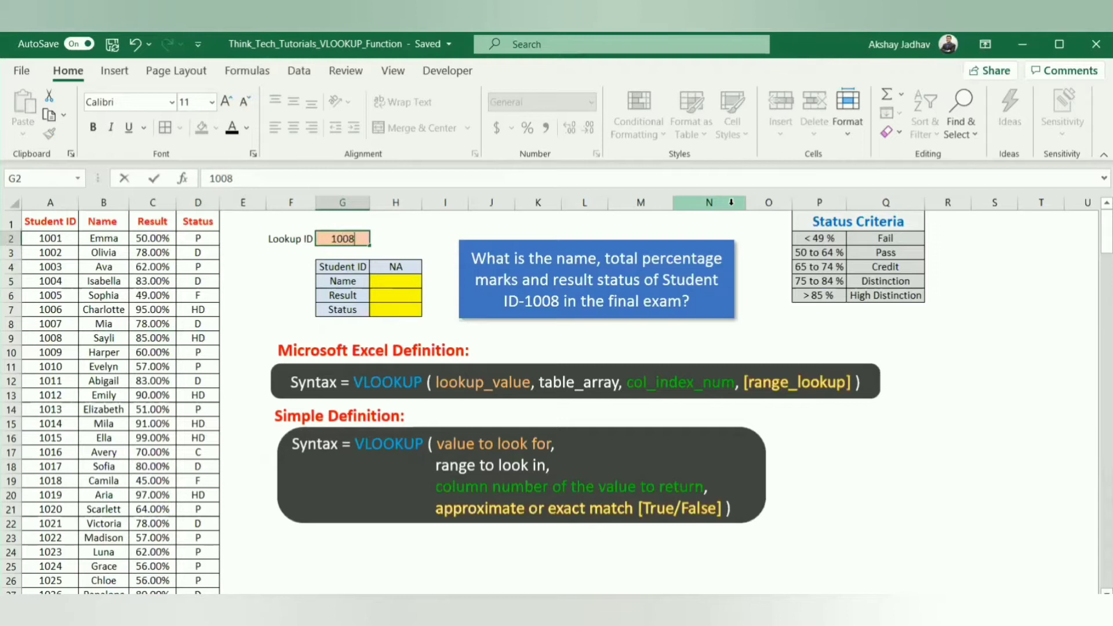
key(Return)
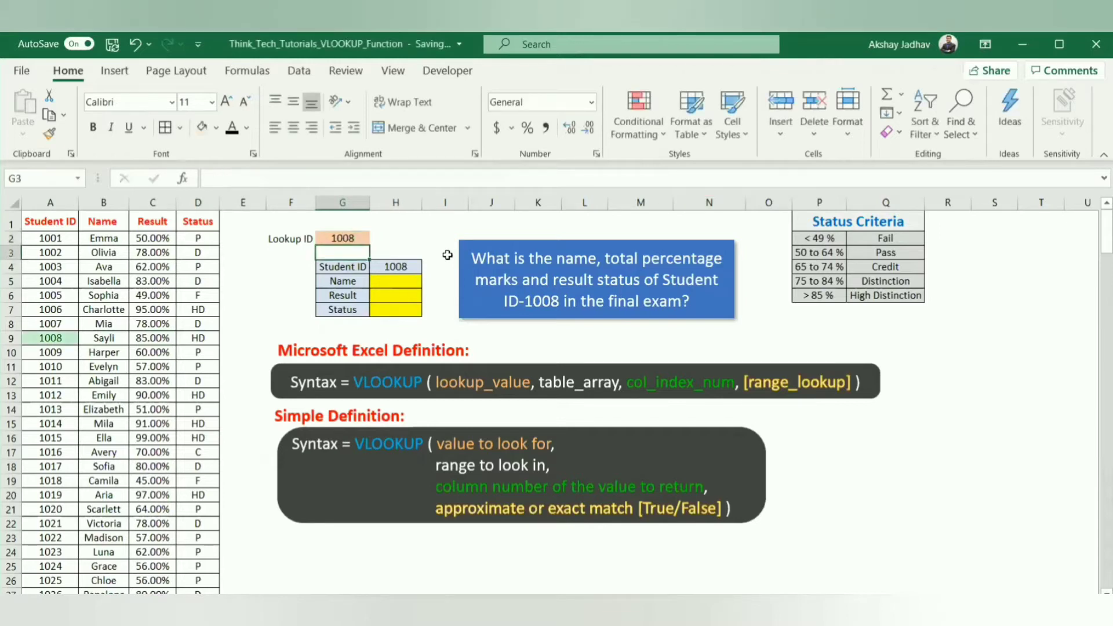
Start a VLOOKUP formula in the Name cell H5 with the absolute reference $G$2 as the lookup value
click(411, 284)
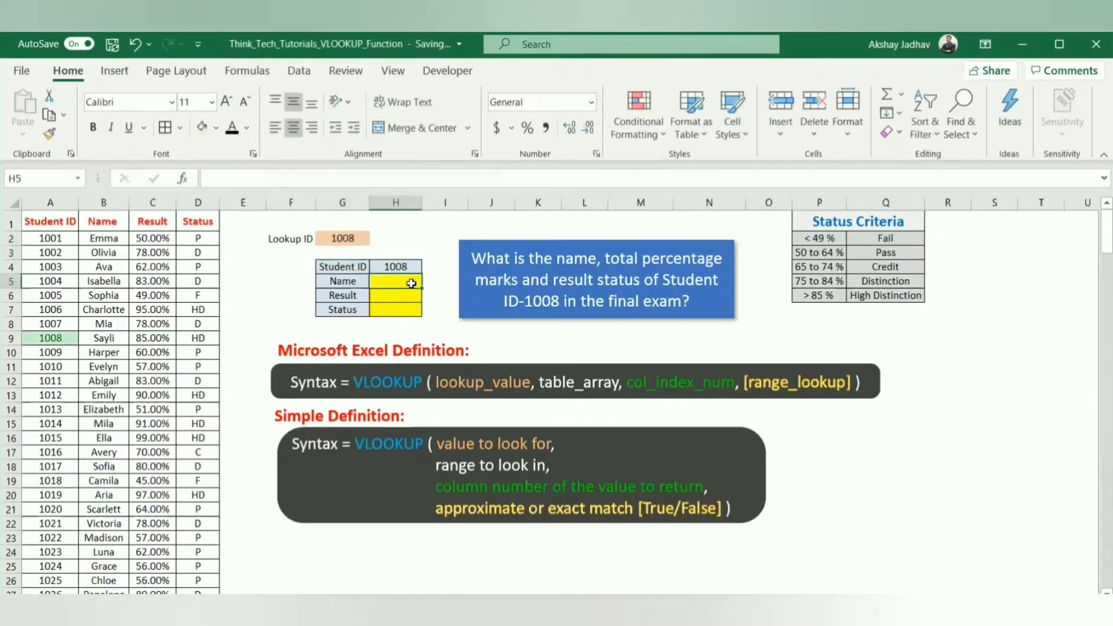
text(=)
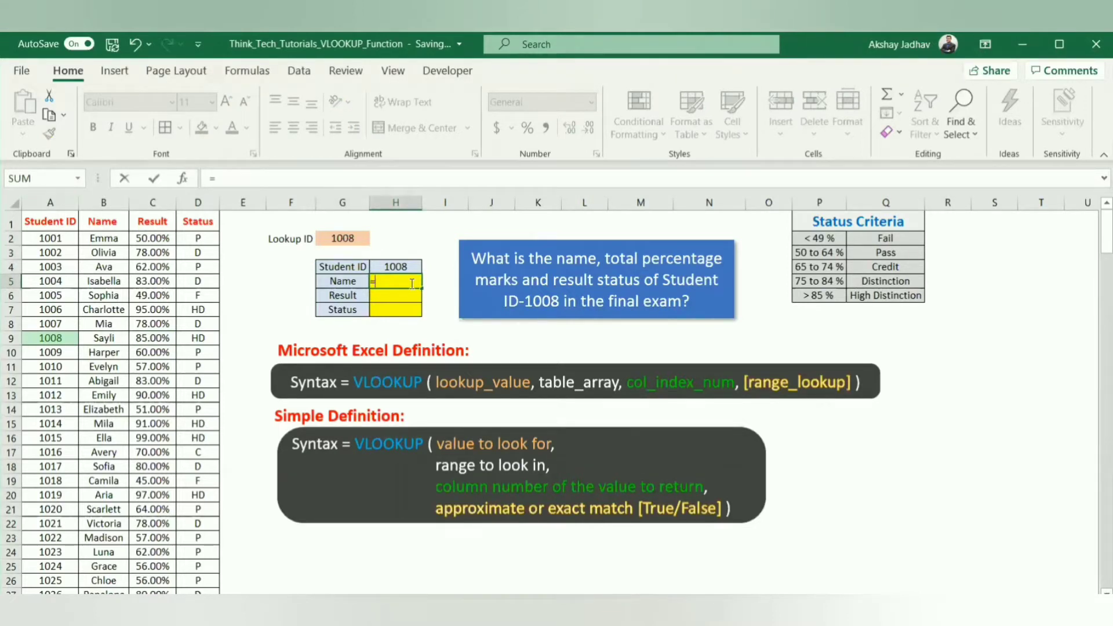
text(vl)
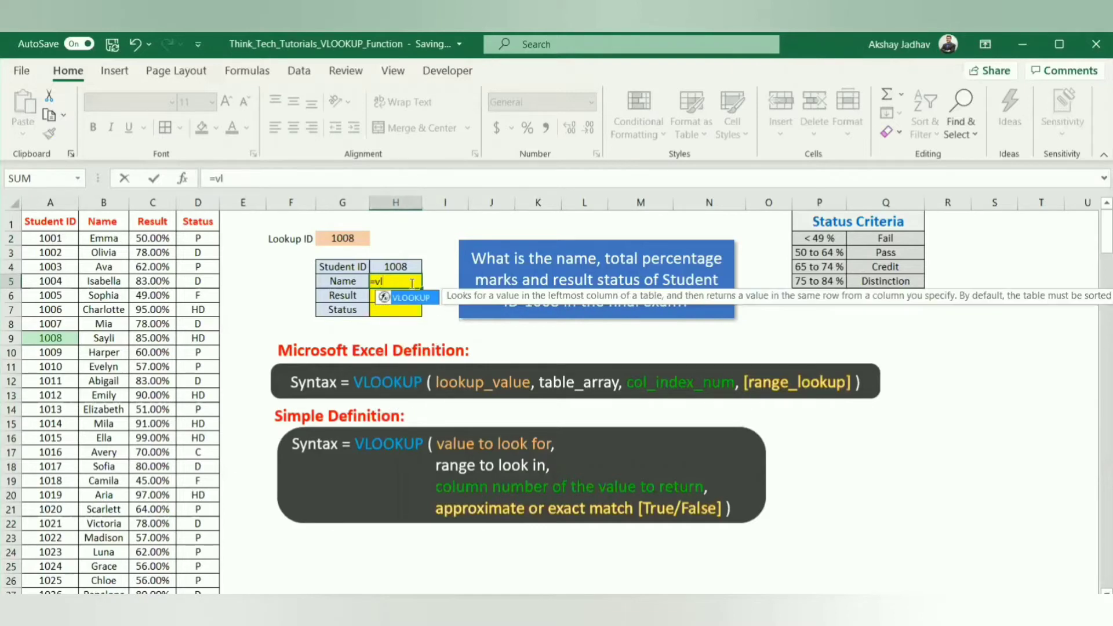
key(Tab)
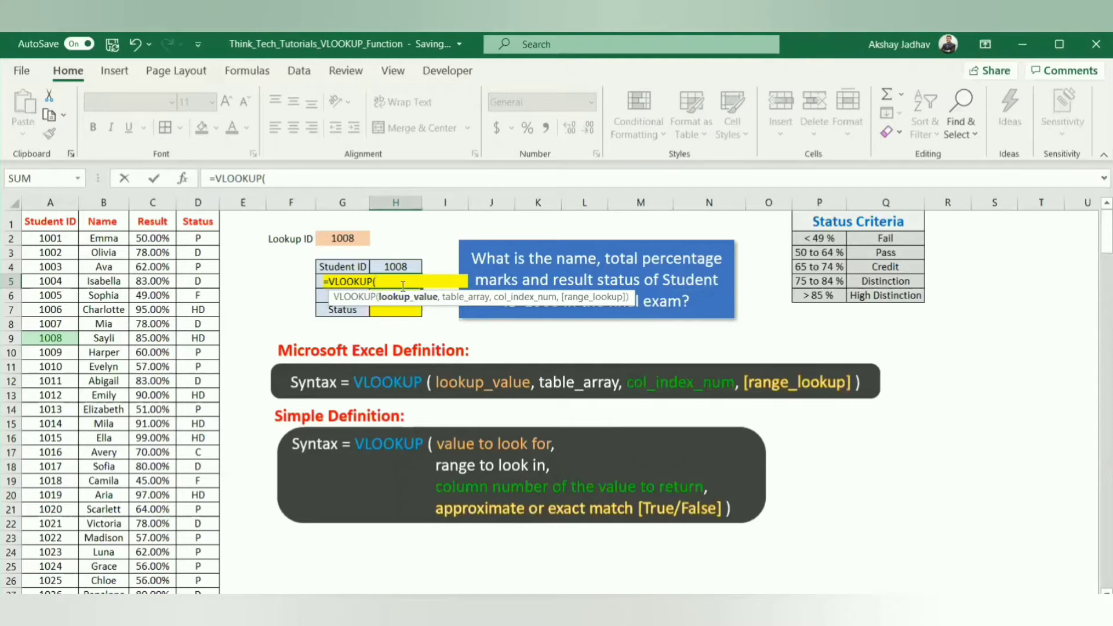
click(345, 239)
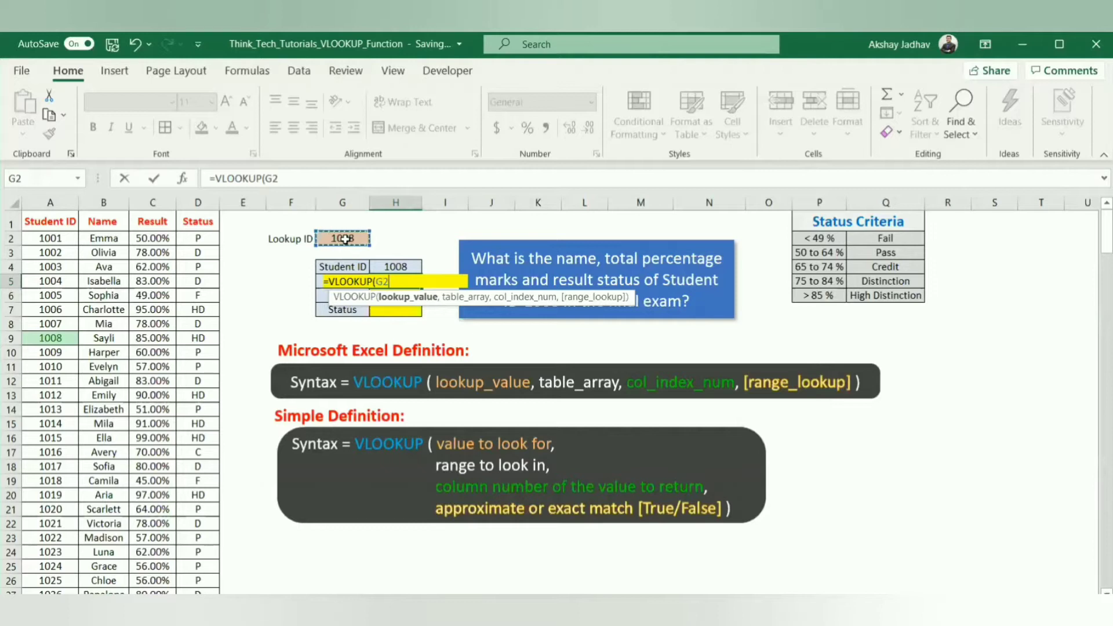
key(F4)
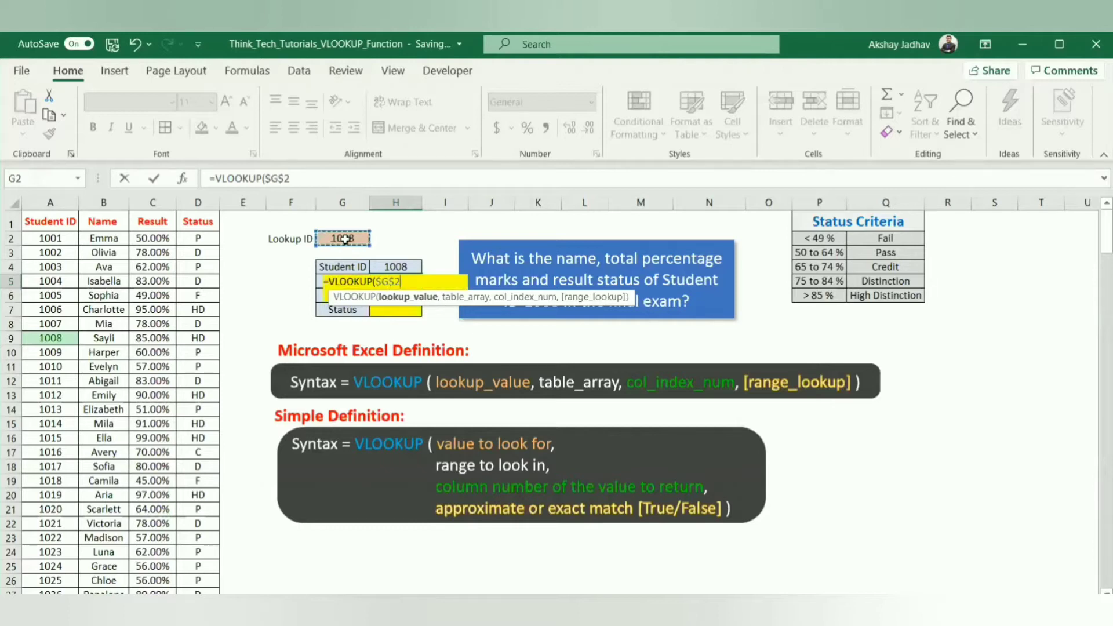
text(,)
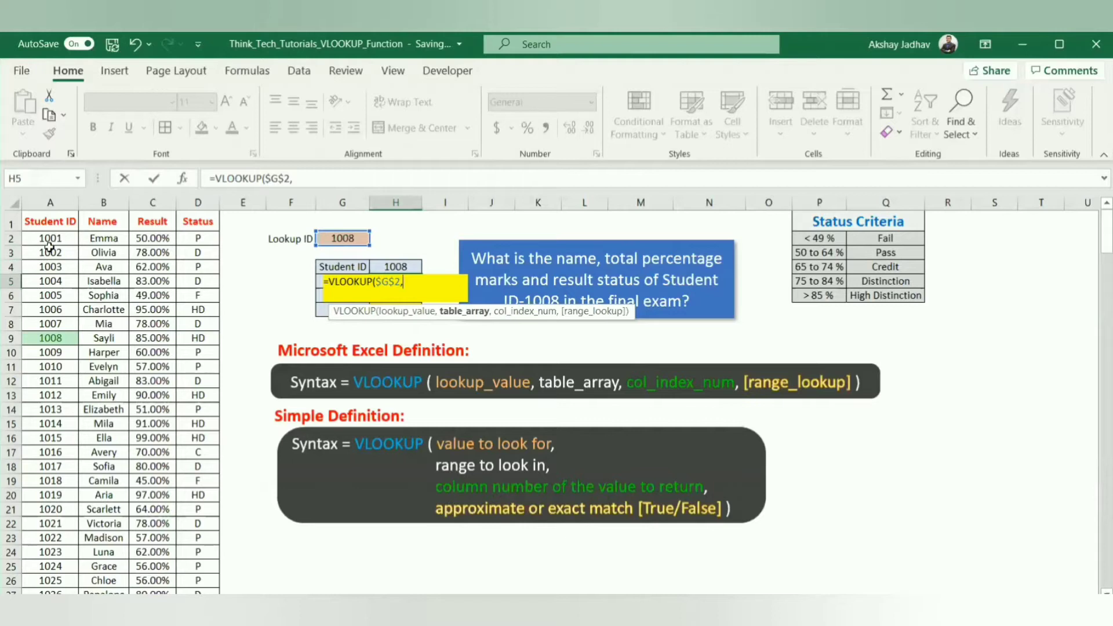
Add the whole student table as the absolute range $A$2:$D$229 for the VLOOKUP's table array
drag(55, 235, 196, 238)
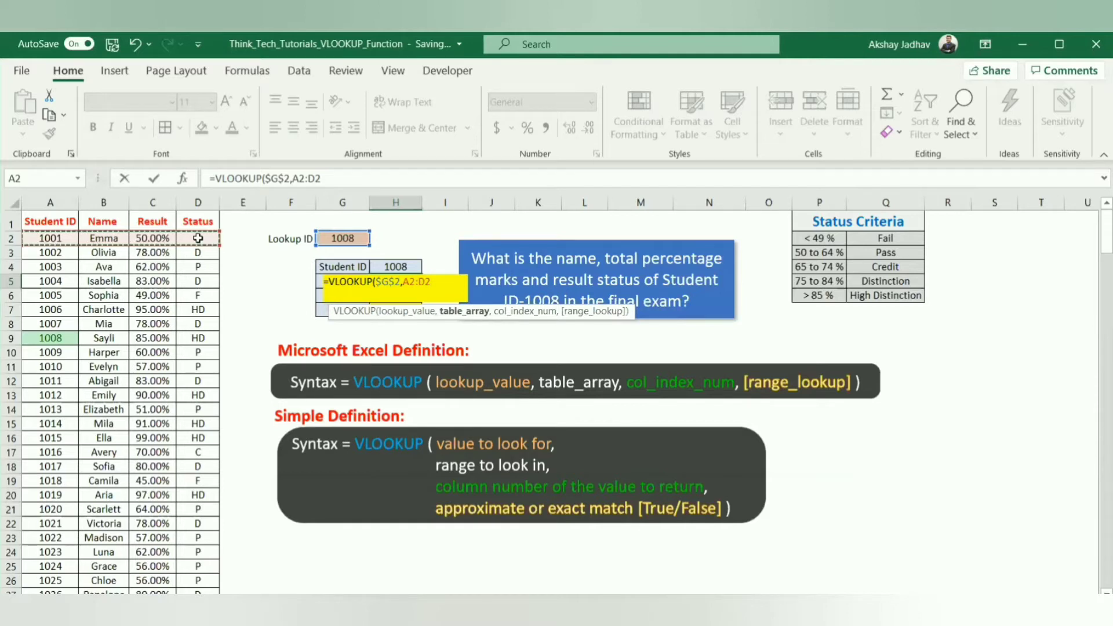
key(ctrl+shift+Down)
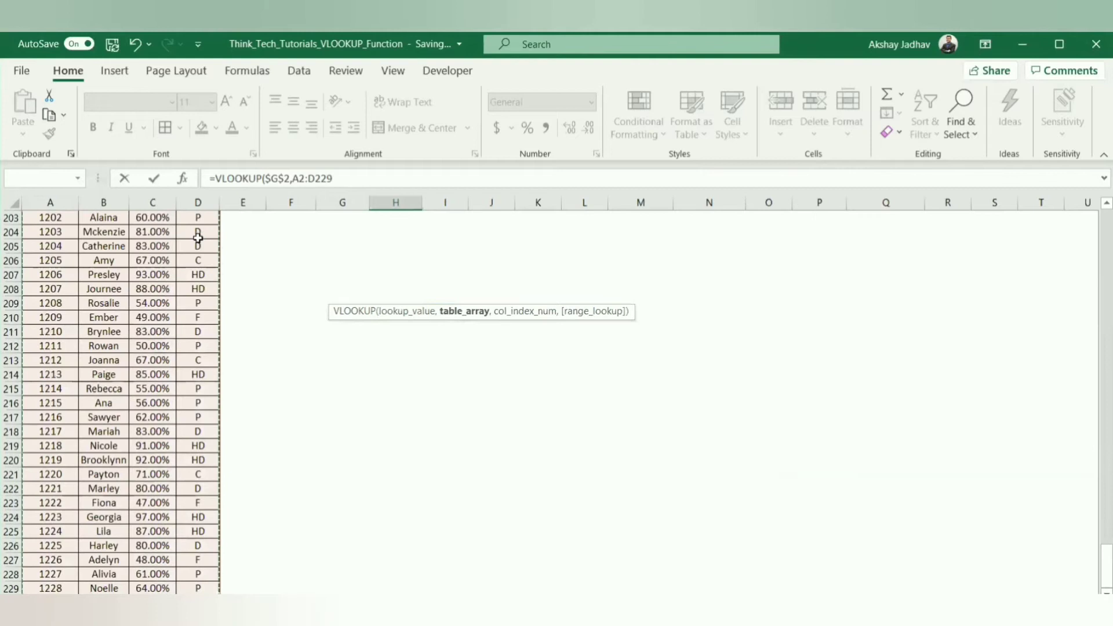
drag(1106, 568, 1107, 232)
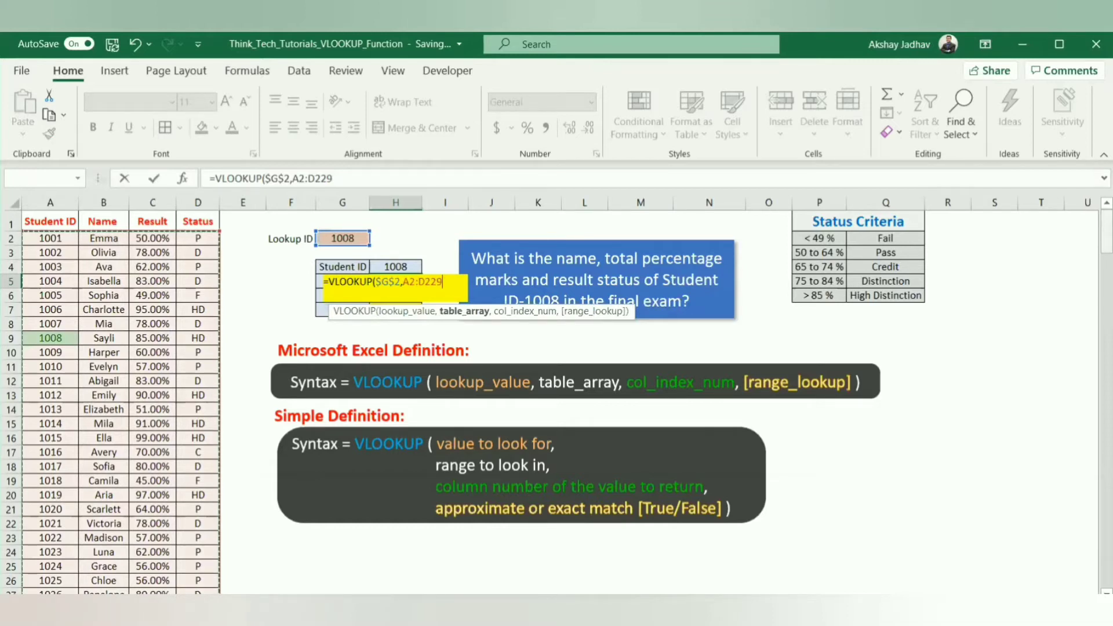
key(F4)
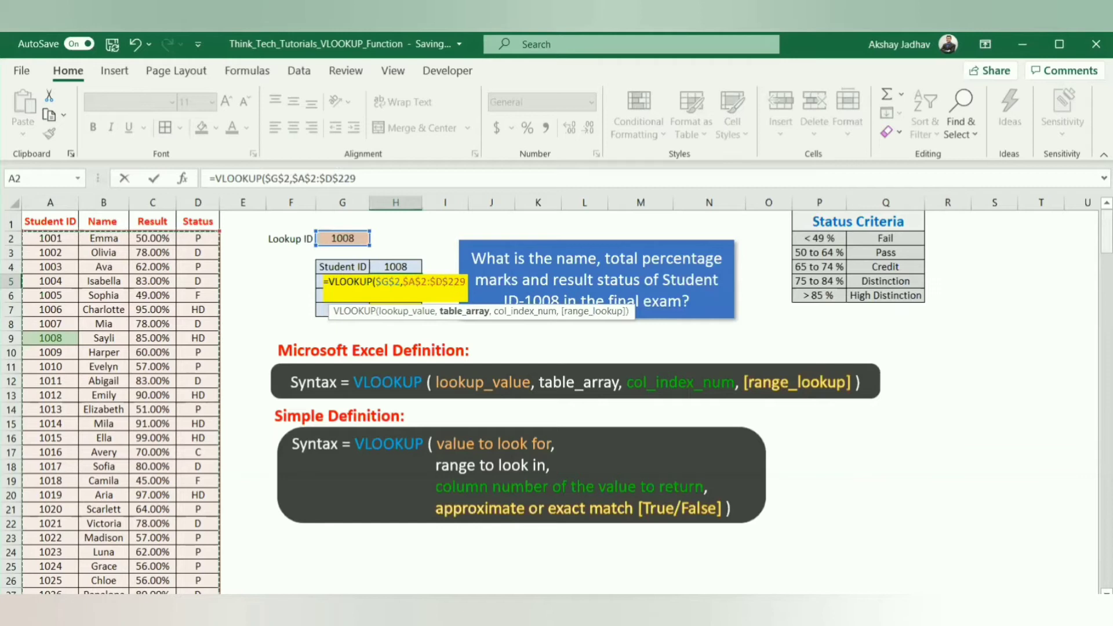
text(,)
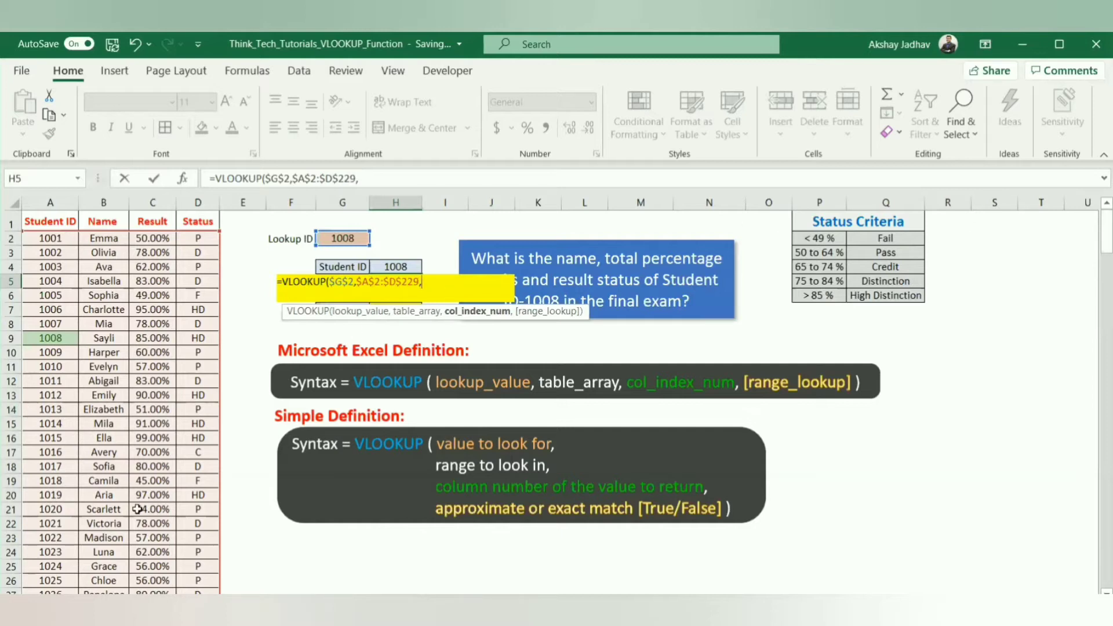
Complete the Name formula with column index 2 and FALSE for an exact match, and enter it
scroll(137, 509, down, 1)
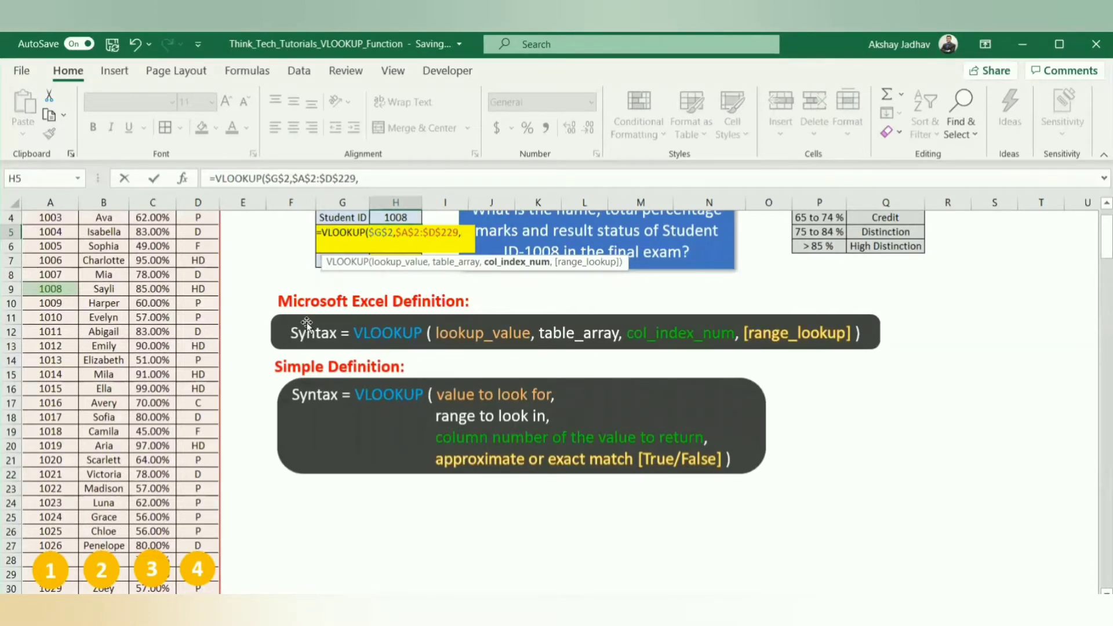
text(2,)
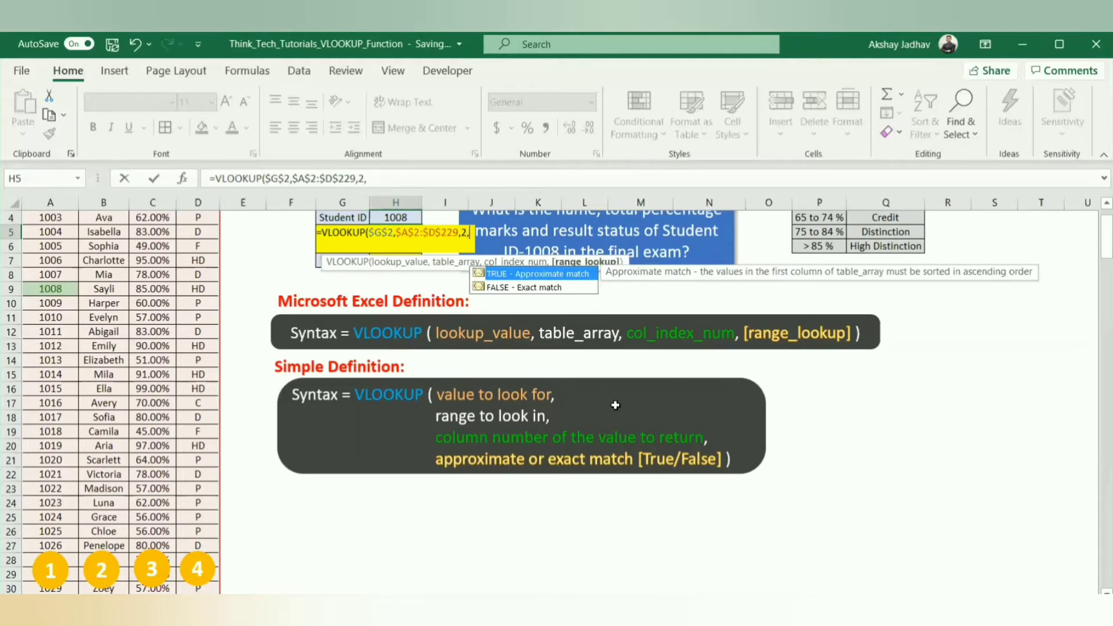
scroll(617, 406, up, 1)
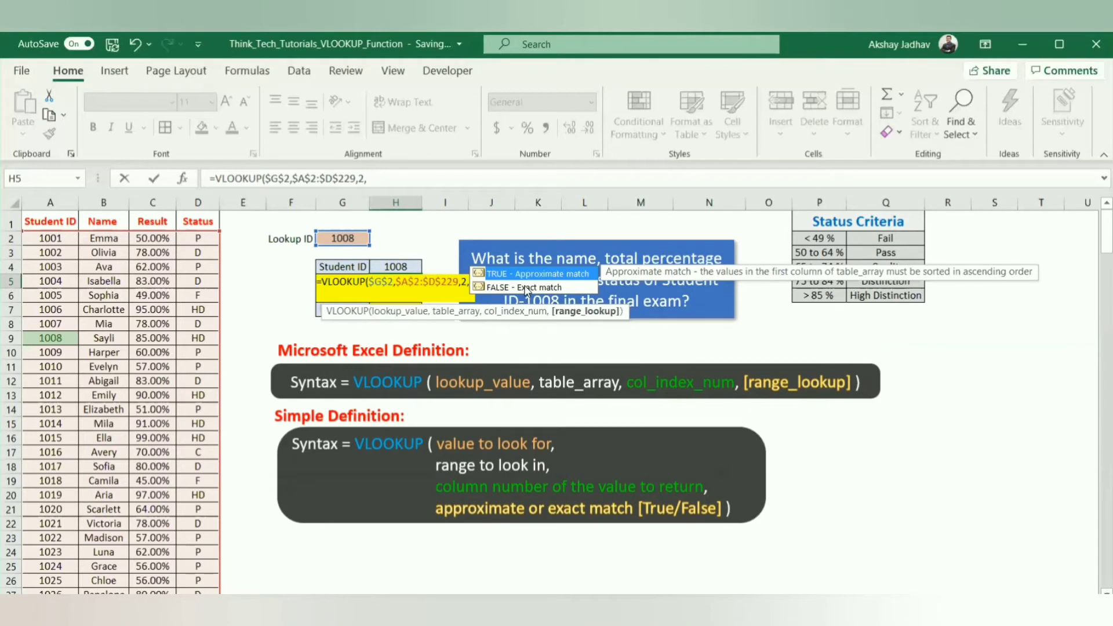
double_click(526, 288)
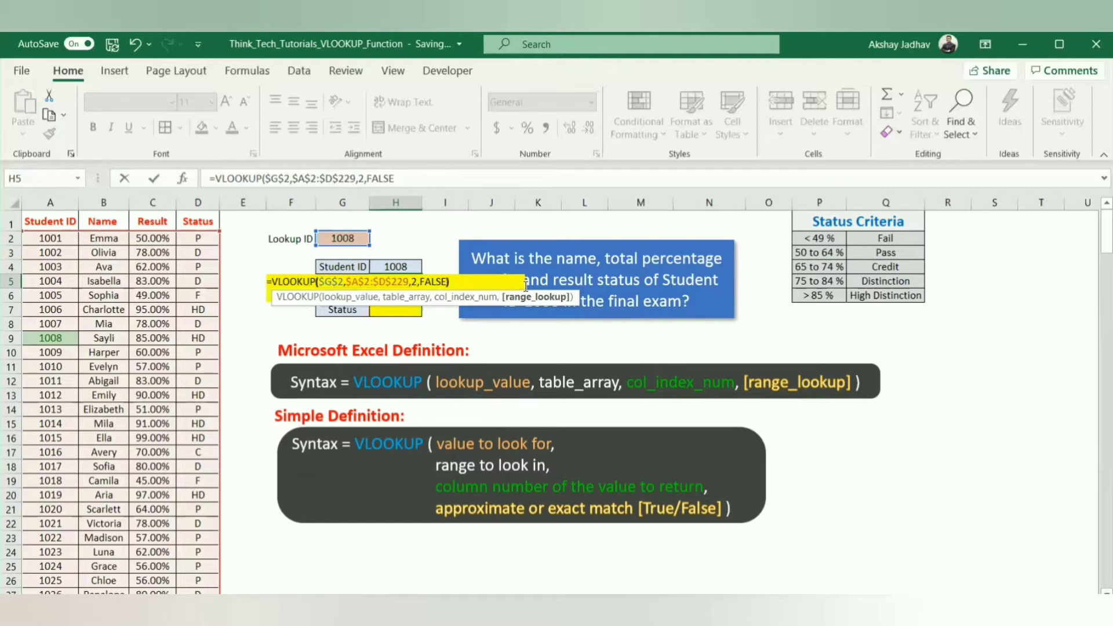
text())
key(Return)
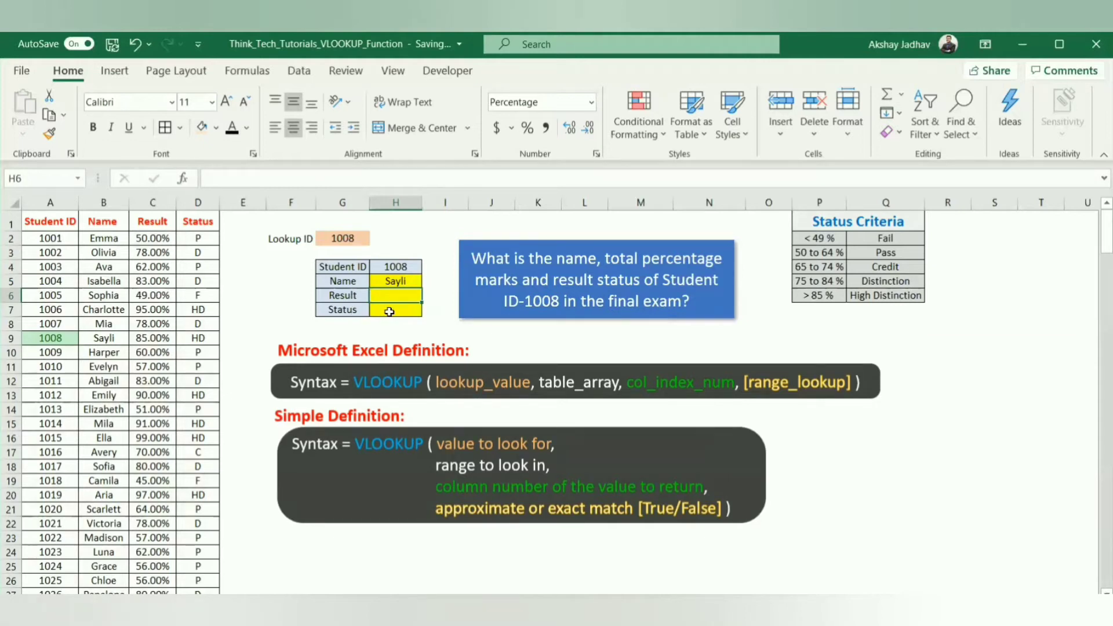
Copy the Name formula in H5 down to H6:H7, and set the column index in the Result formula in H6 to 3
click(405, 282)
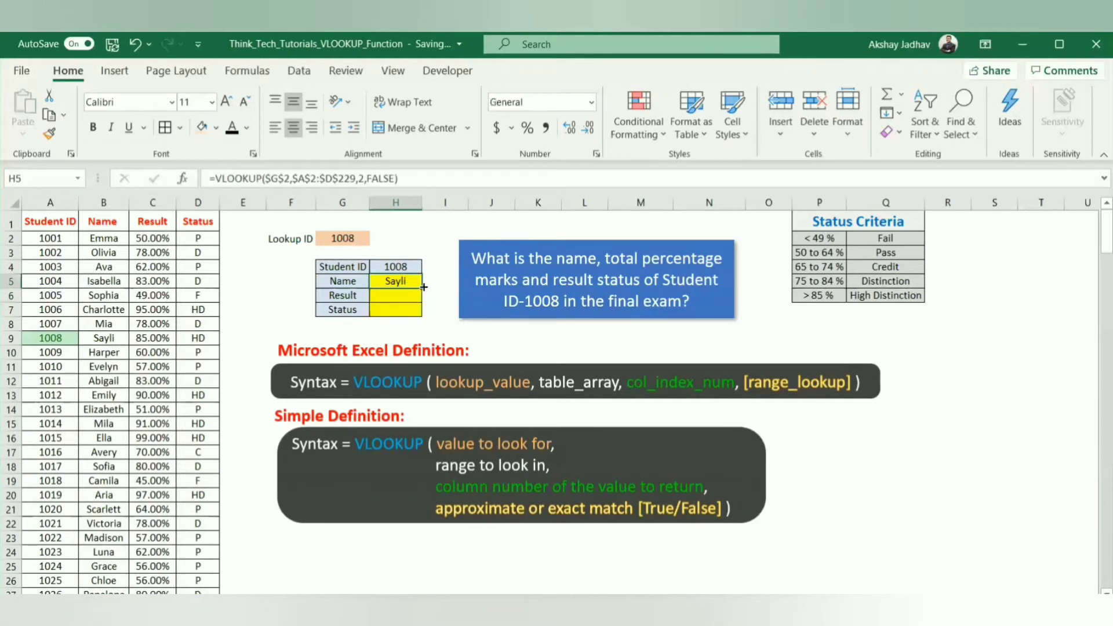
drag(424, 287, 421, 314)
click(409, 295)
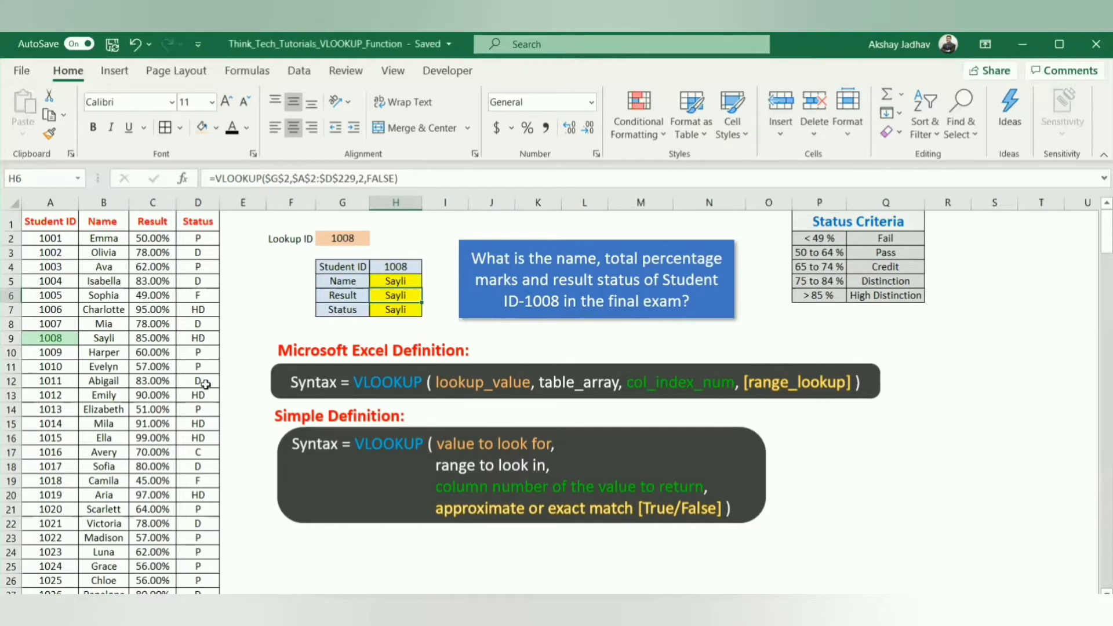
click(361, 178)
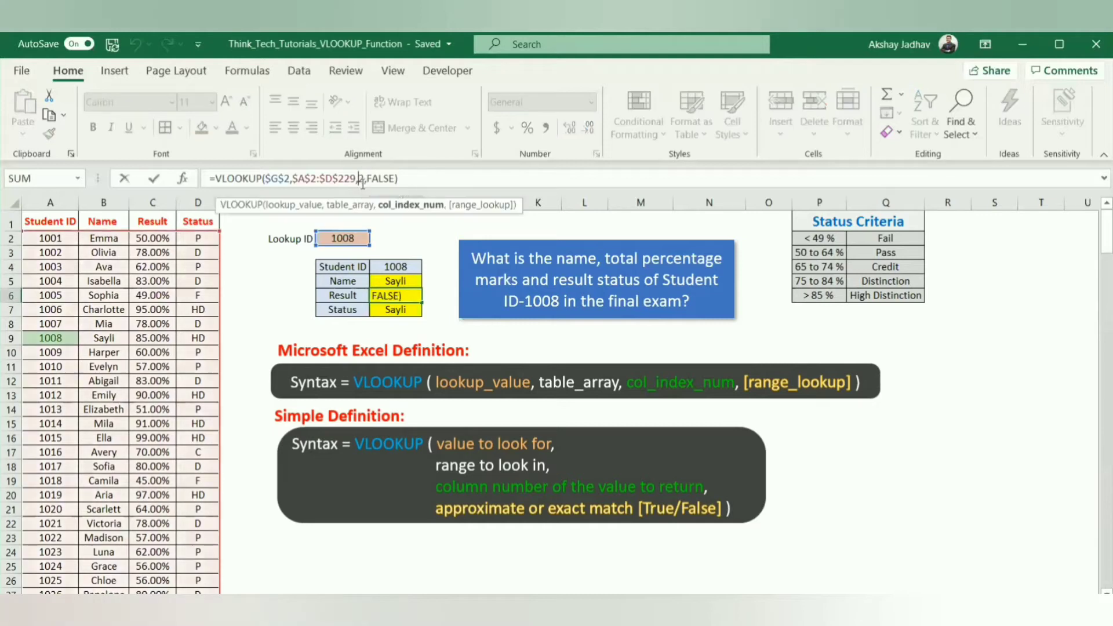
text(3)
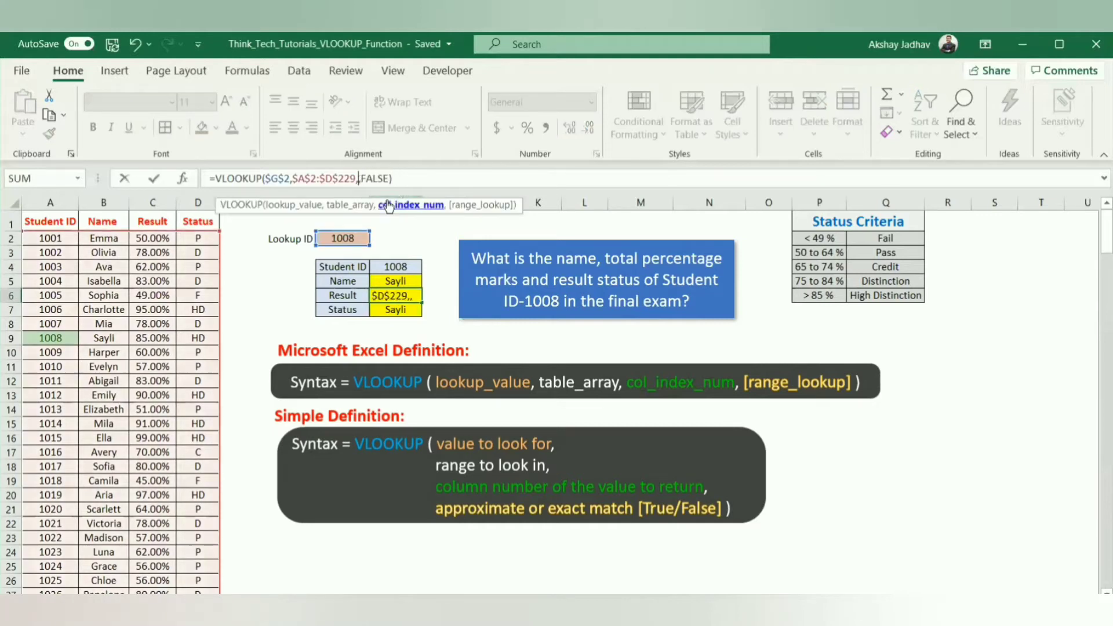
key(Return)
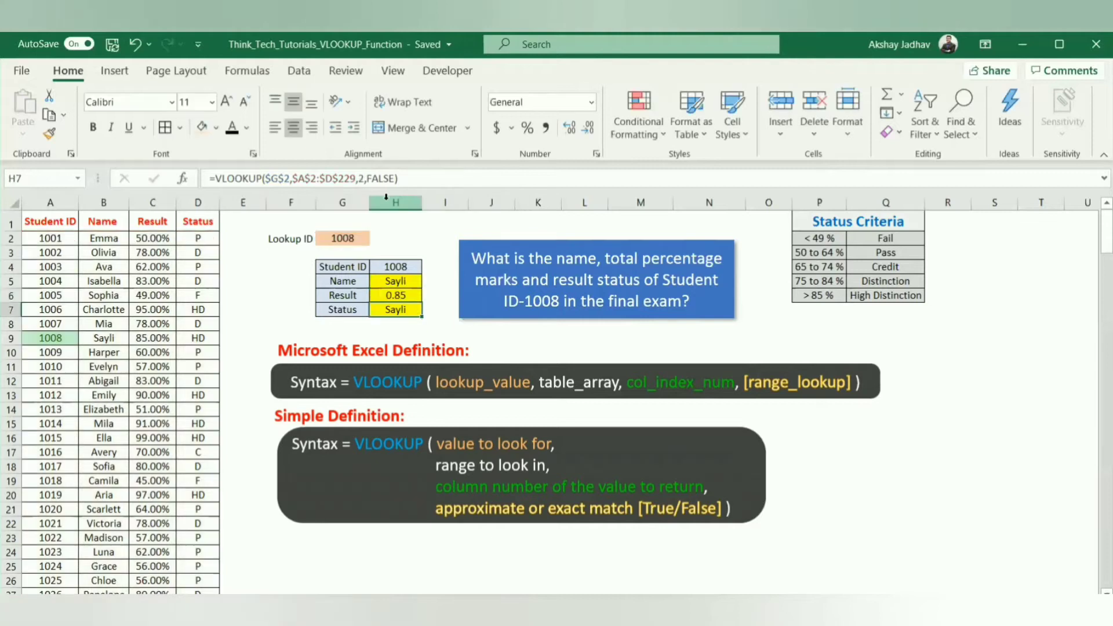
Format the Result cell H6 as Percentage
click(405, 296)
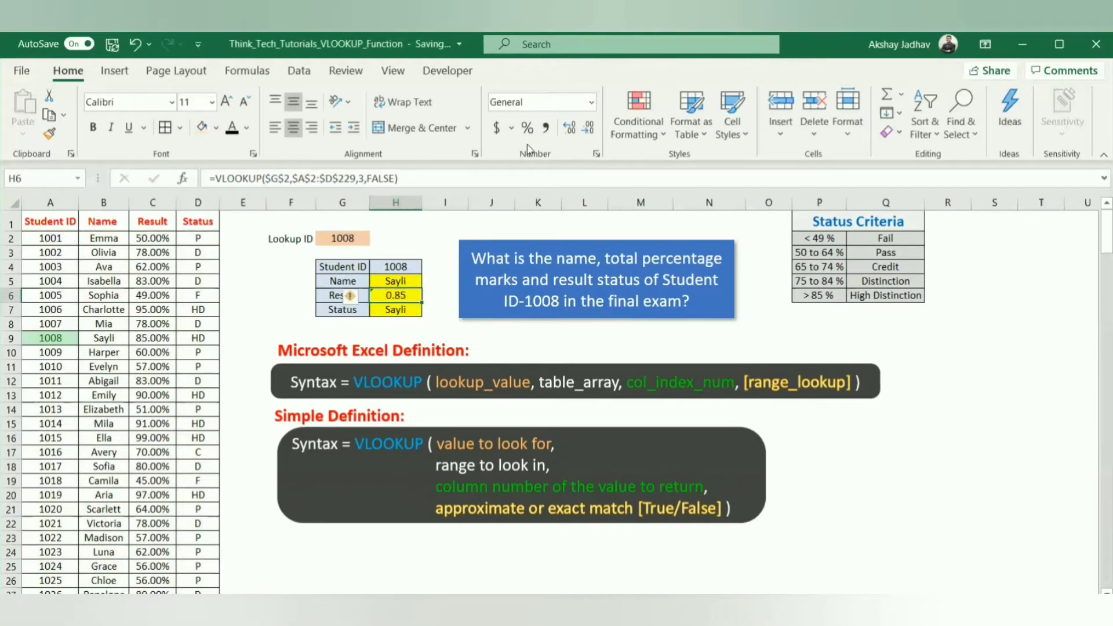
click(593, 102)
click(583, 408)
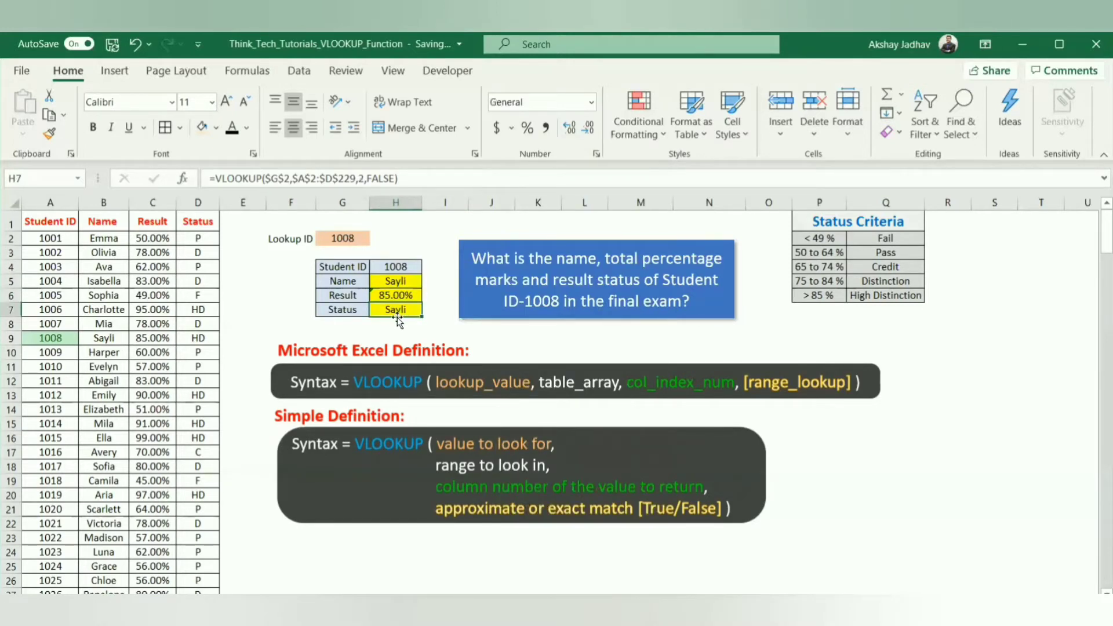
Set the column index in the Status cell H7's VLOOKUP formula to 4
click(362, 179)
key(BackSpace)
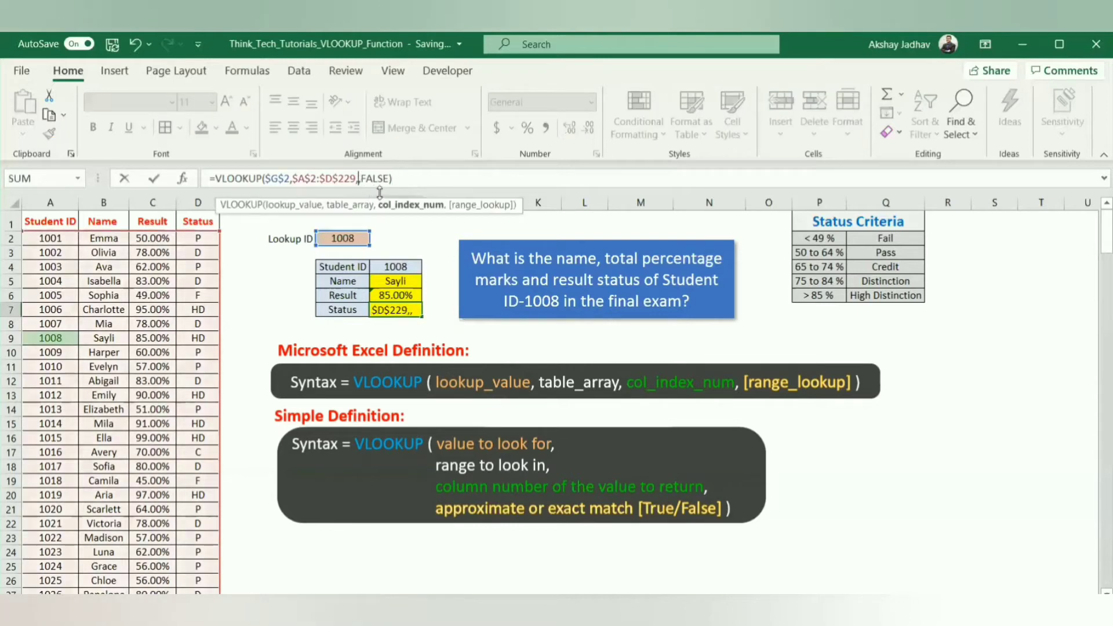
text(4)
key(Return)
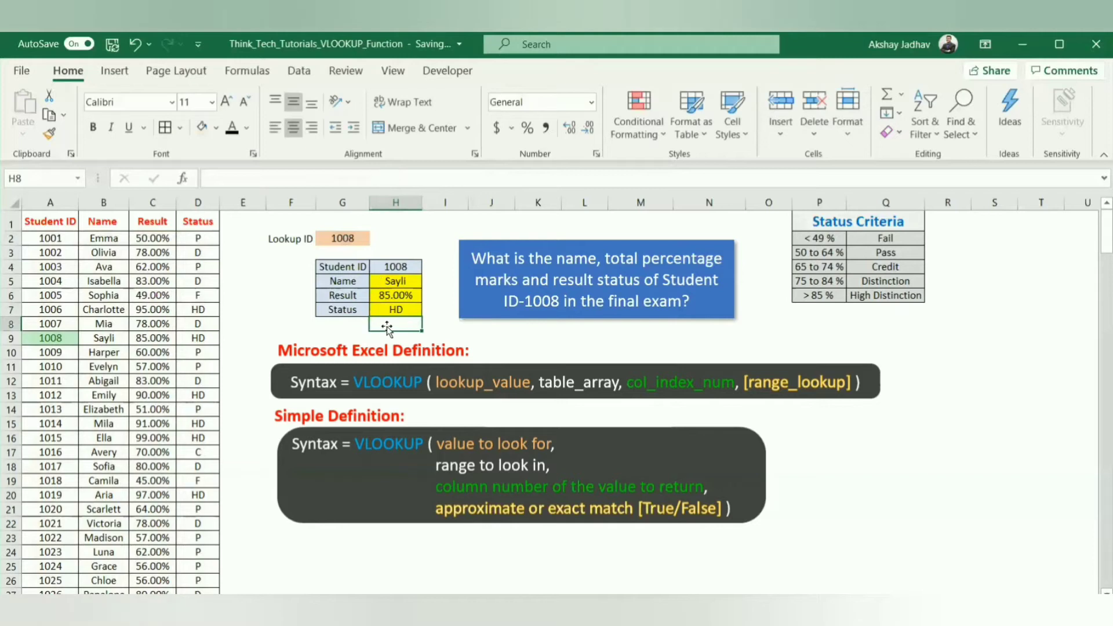
click(406, 283)
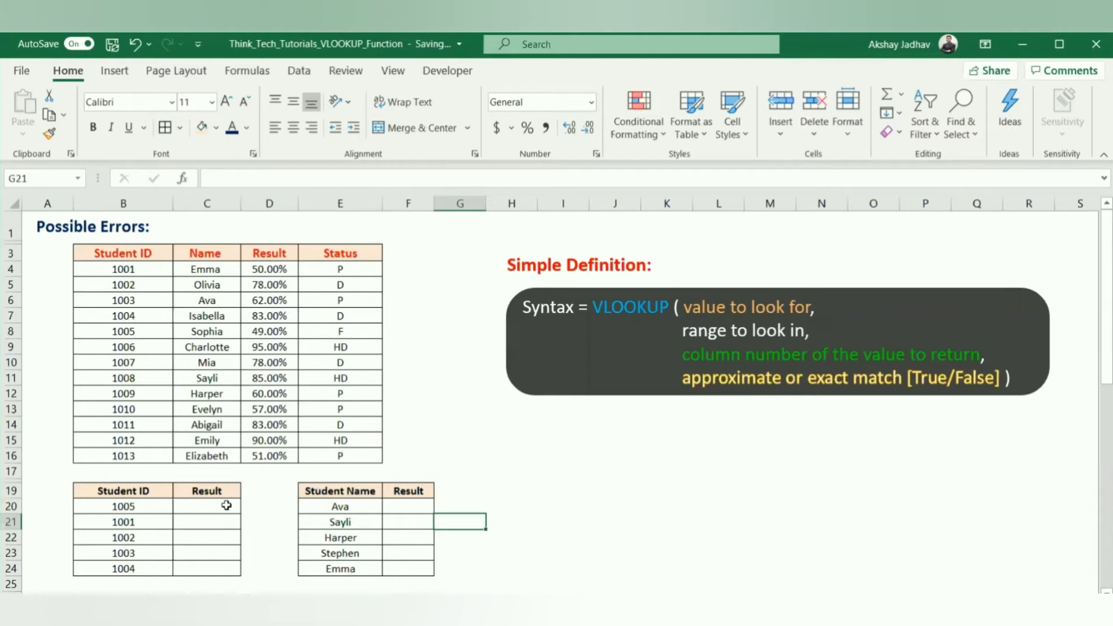
drag(131, 508, 124, 568)
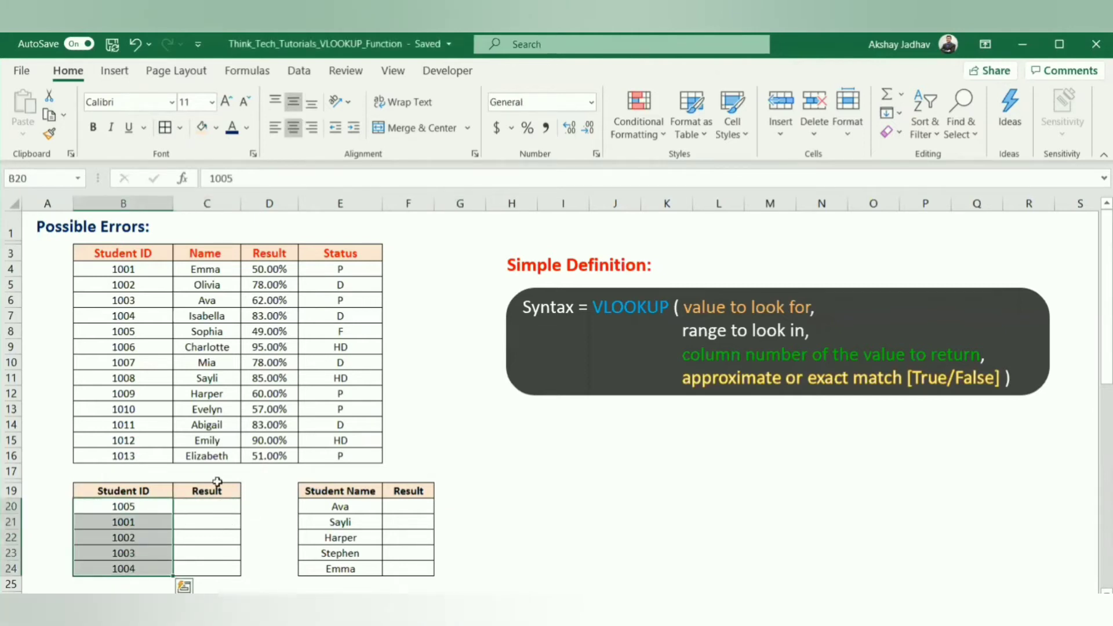
Enter =VLOOKUP(B20,B4:E16,3,FALSE) in the Result cell C20 of the Student ID lookup table
click(217, 509)
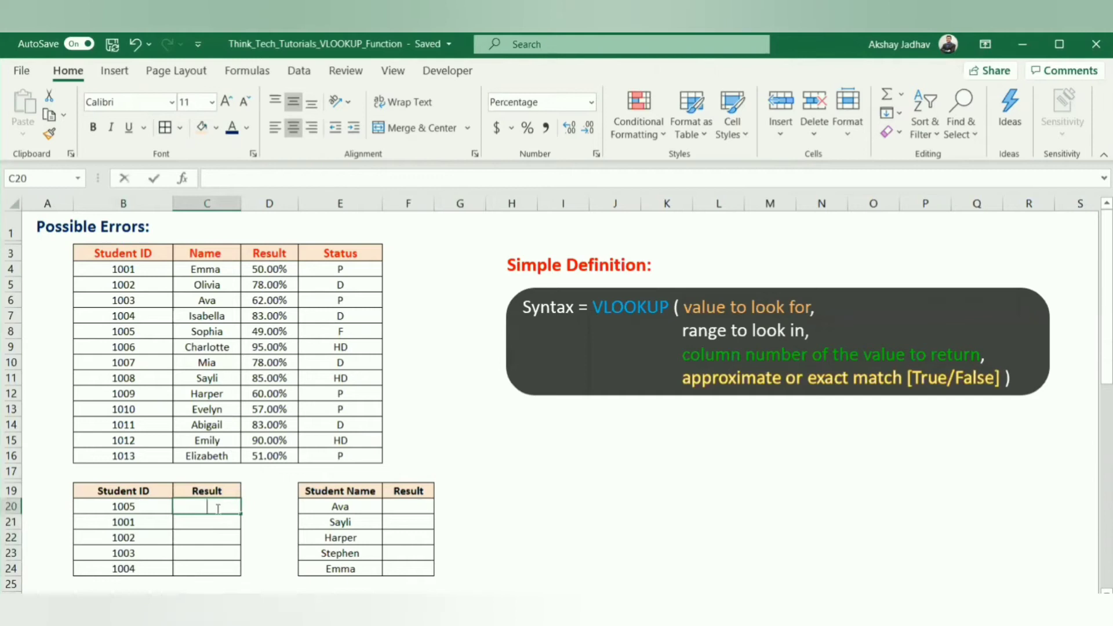
text(=vlo)
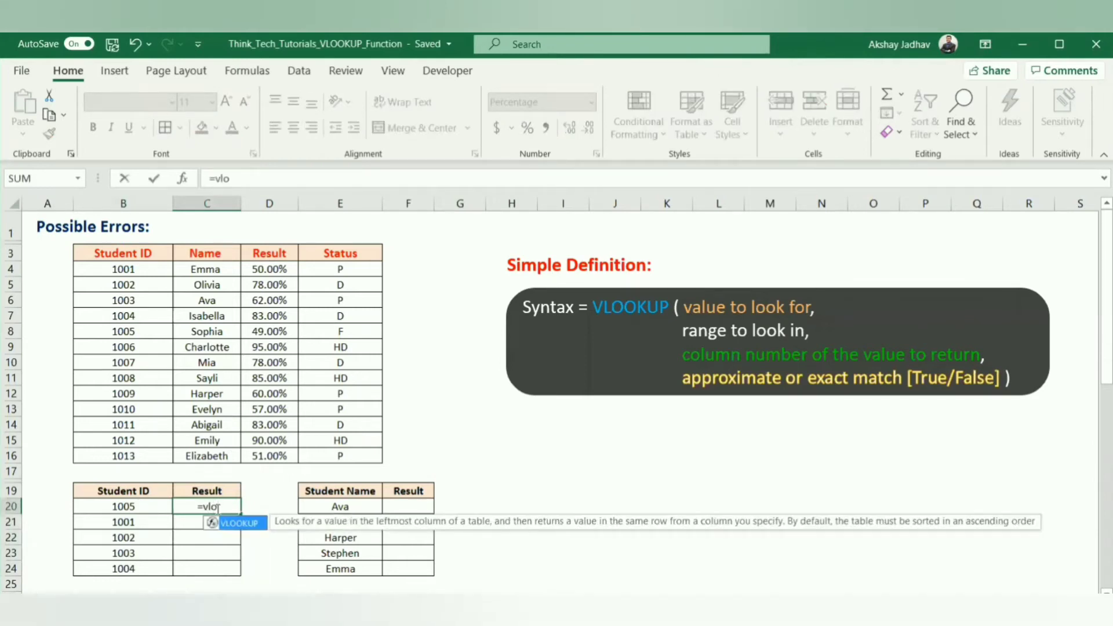
key(Tab)
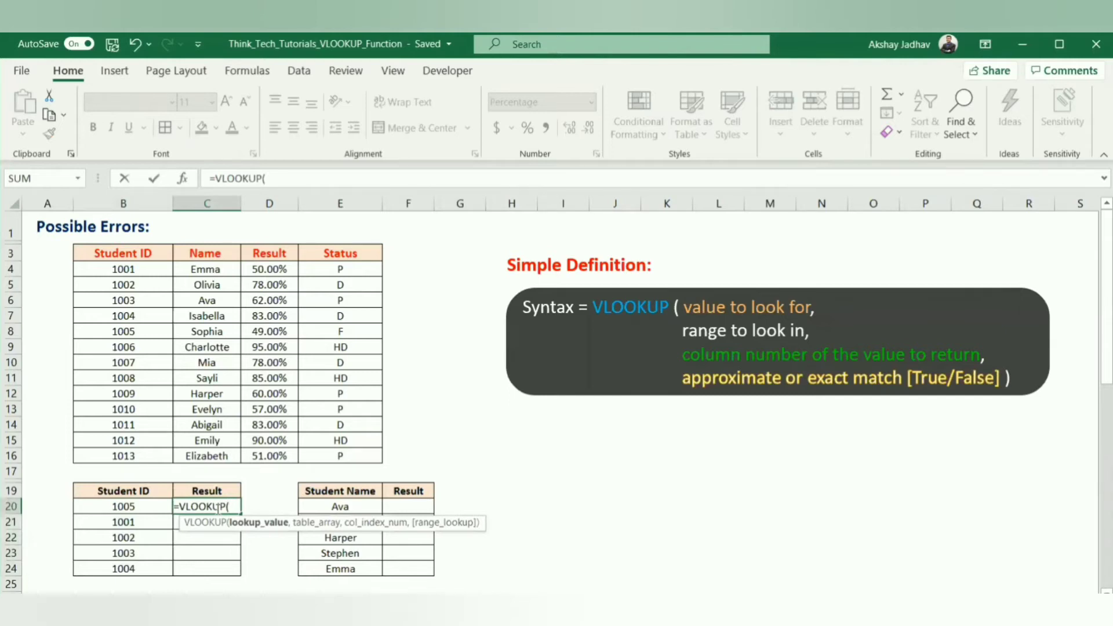
click(123, 504)
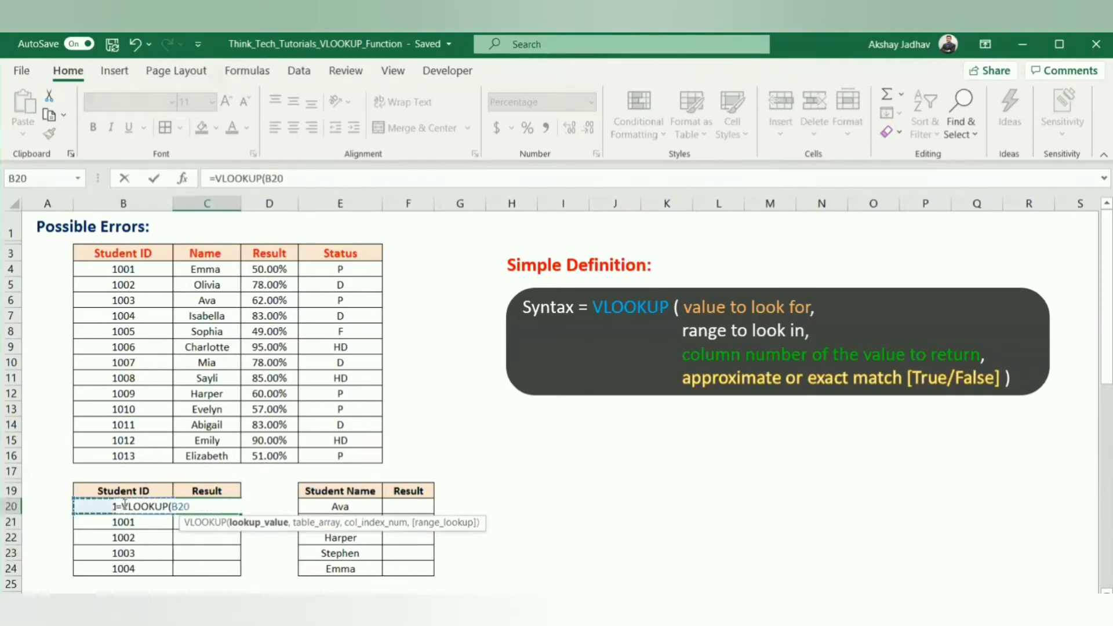
text(,)
drag(151, 269, 347, 451)
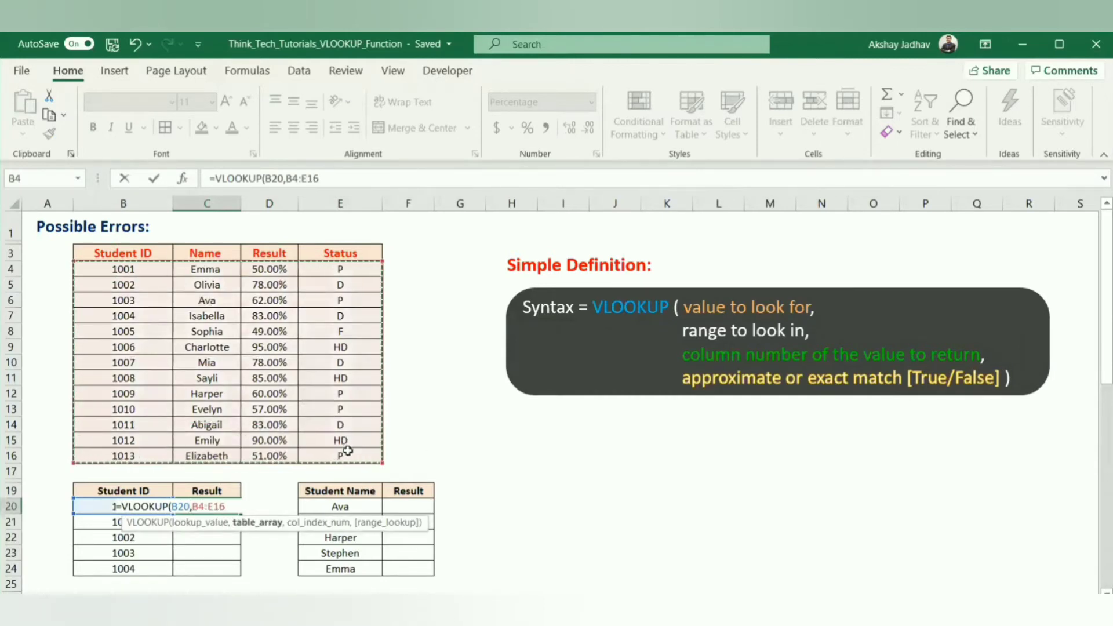
text(,)
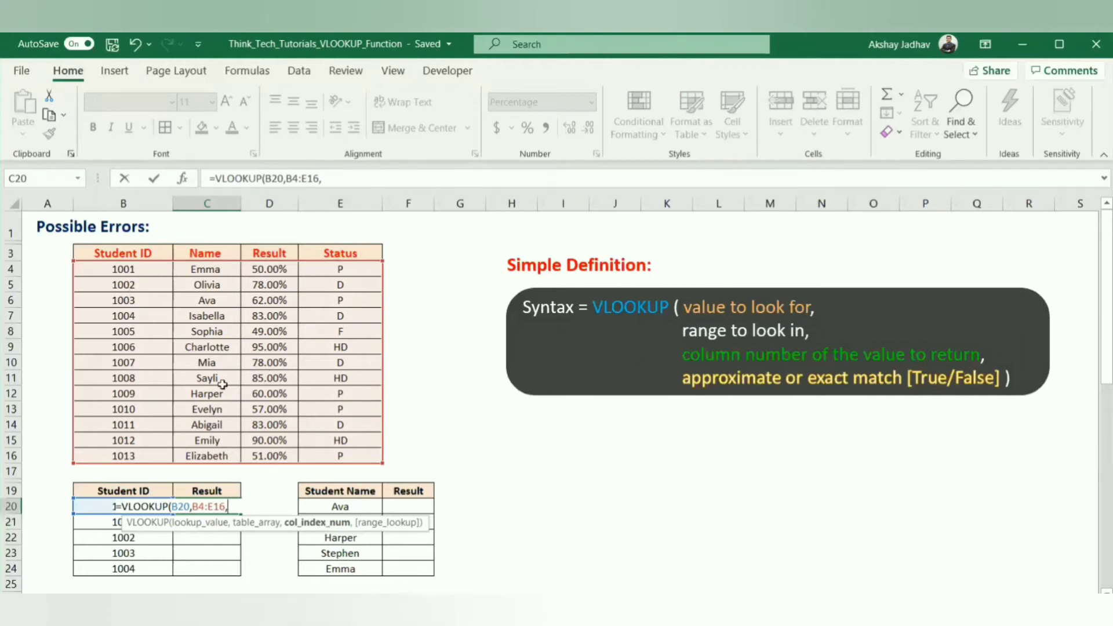
text(3,)
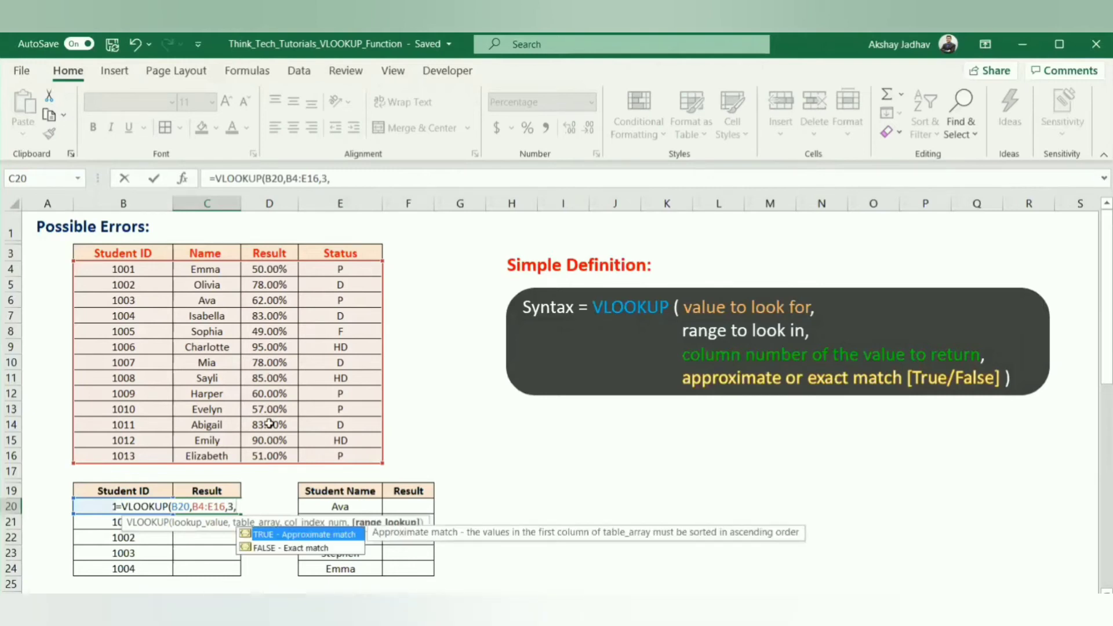
double_click(316, 548)
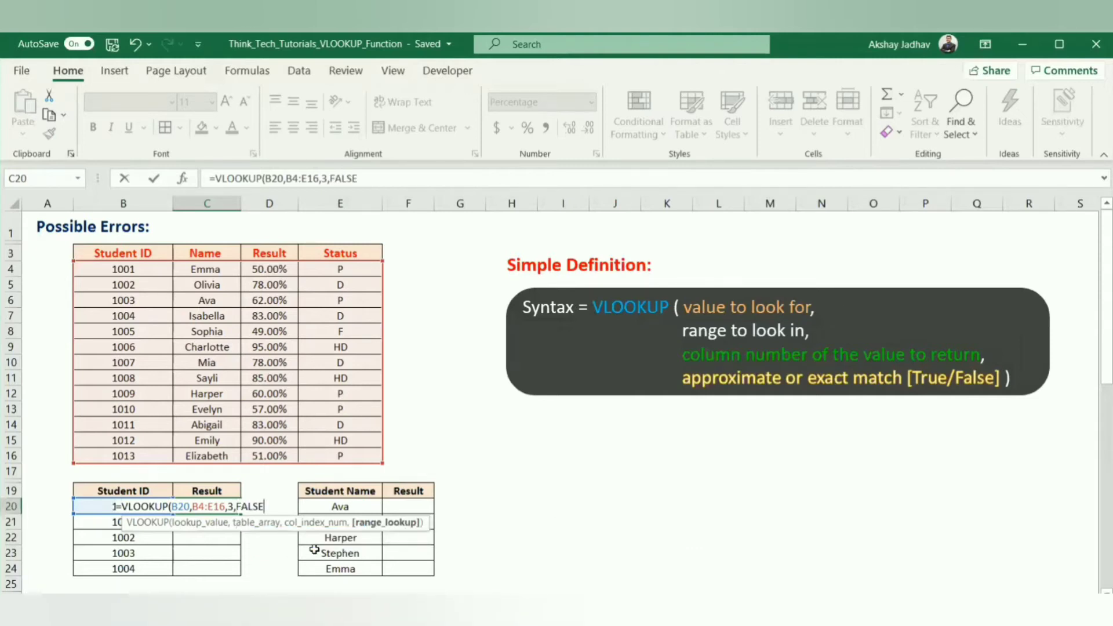
key(Return)
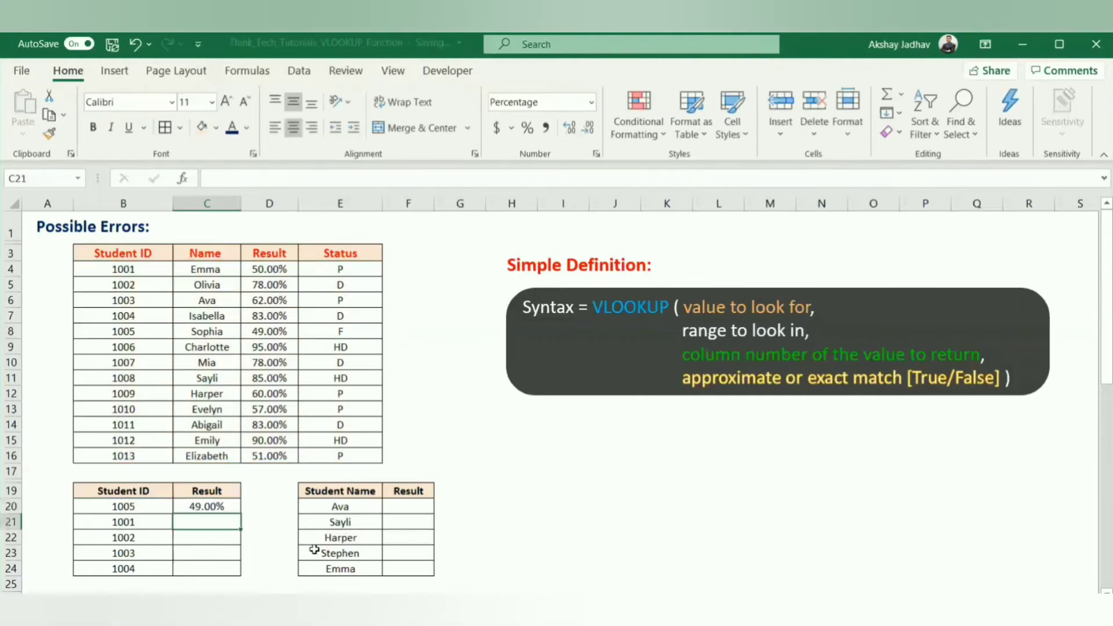
Copy the Result formula in C20 down to C21:C24 with its relative table range
click(224, 505)
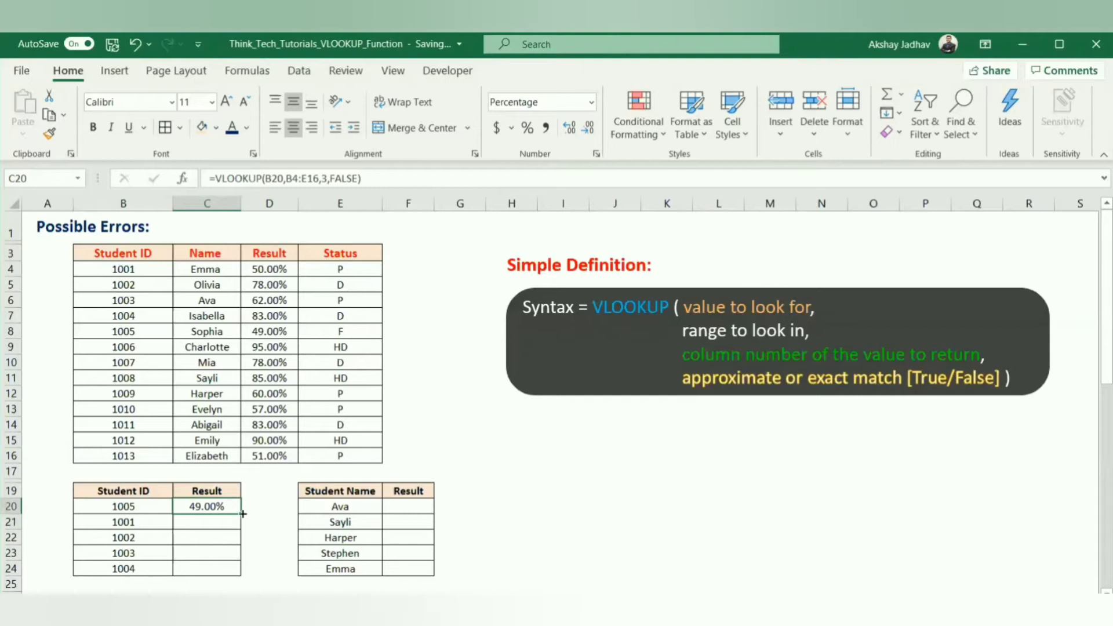
drag(242, 513, 239, 577)
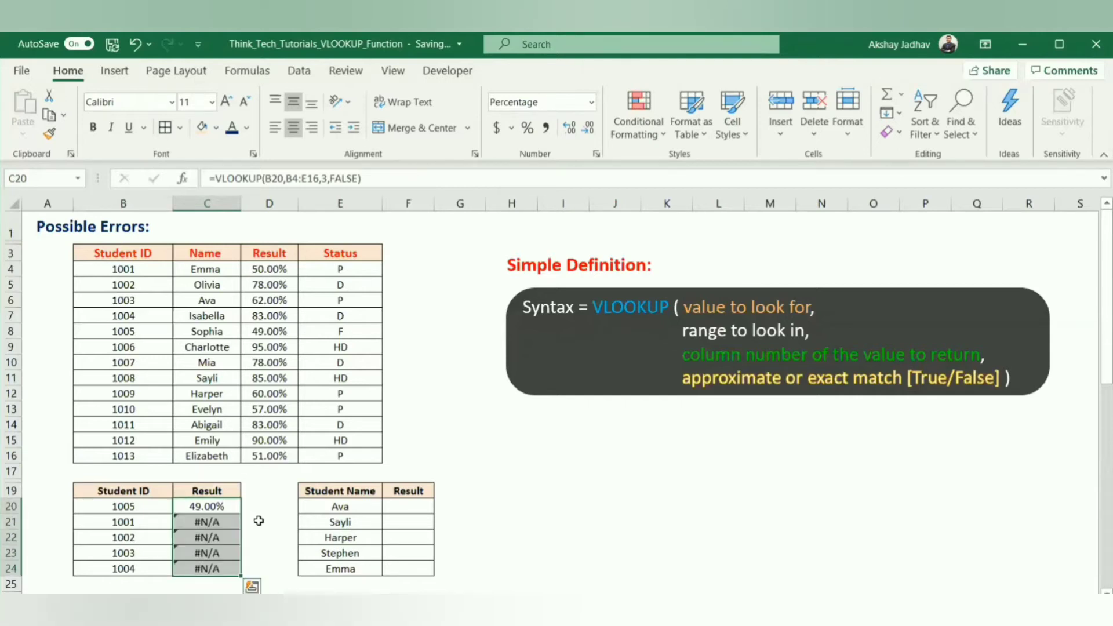
click(255, 521)
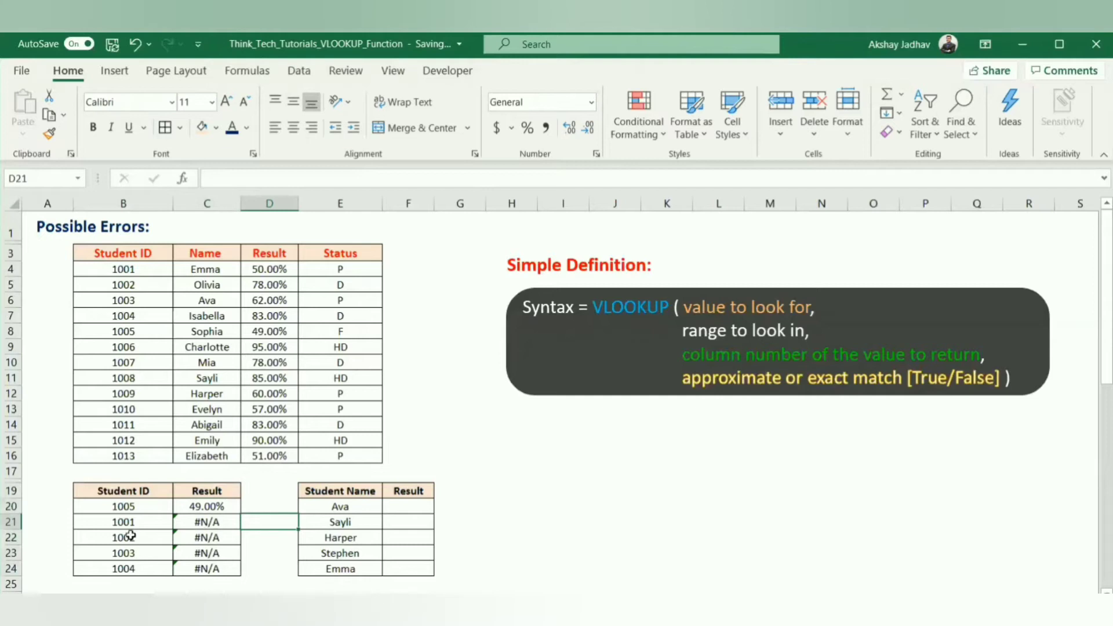
Check the table range in C24's formula, and make the table range in C20's formula absolute as $B$4:$E$16
double_click(214, 567)
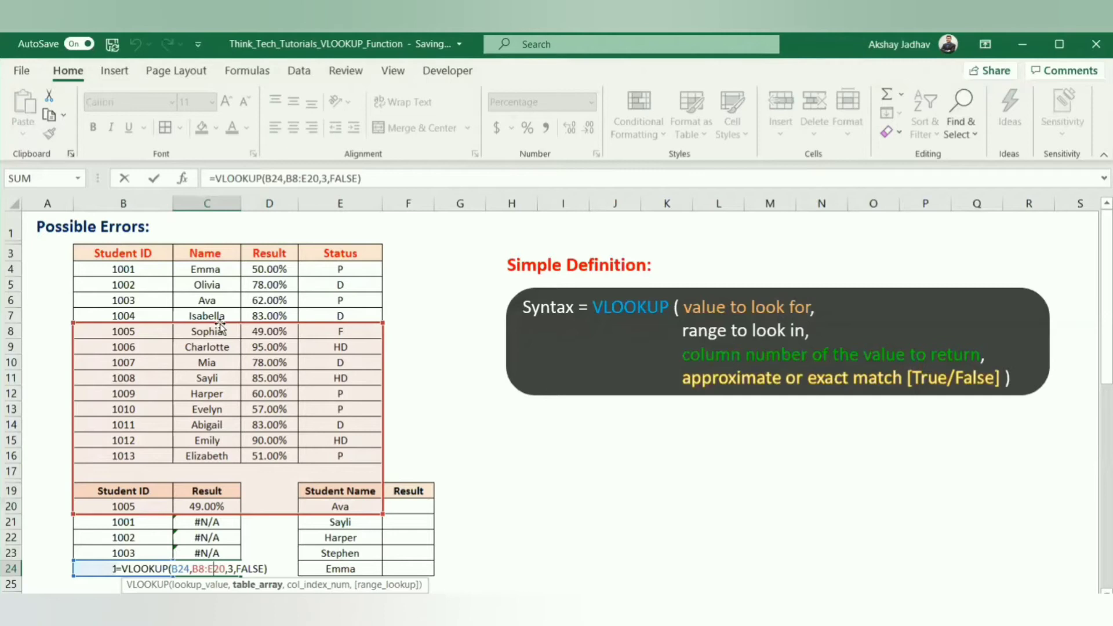
key(ctrl+Return)
double_click(218, 508)
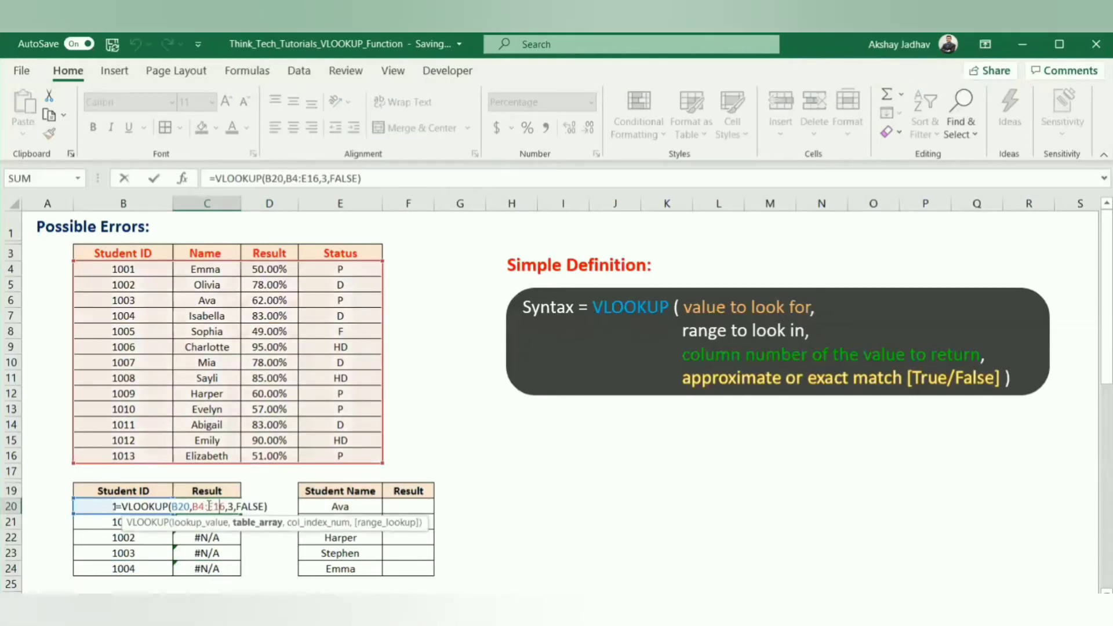
double_click(209, 506)
key(F4)
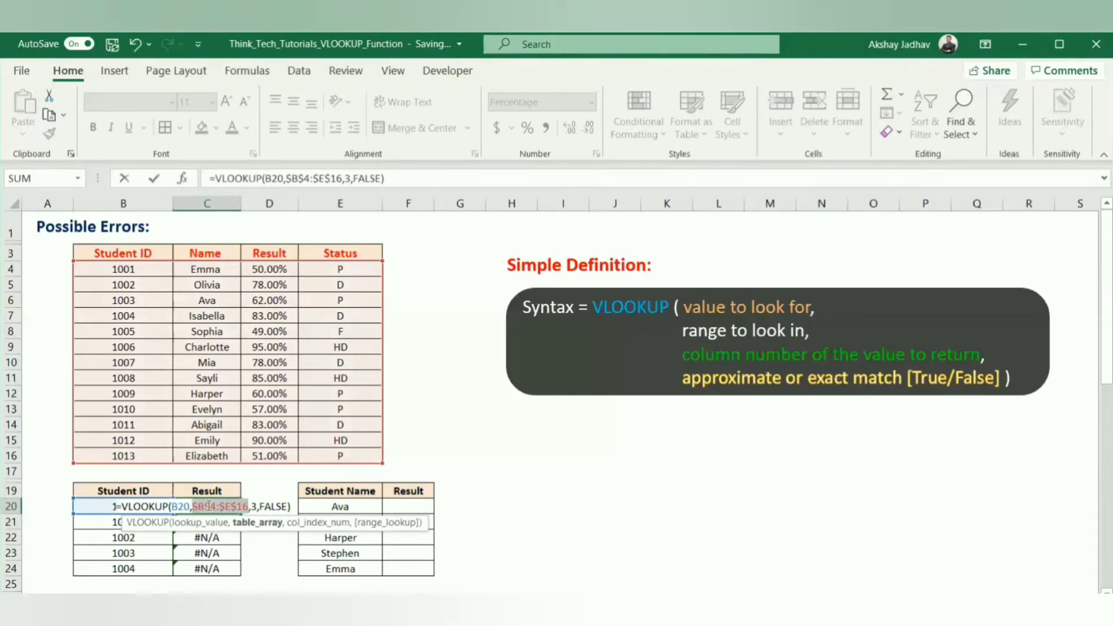
key(Return)
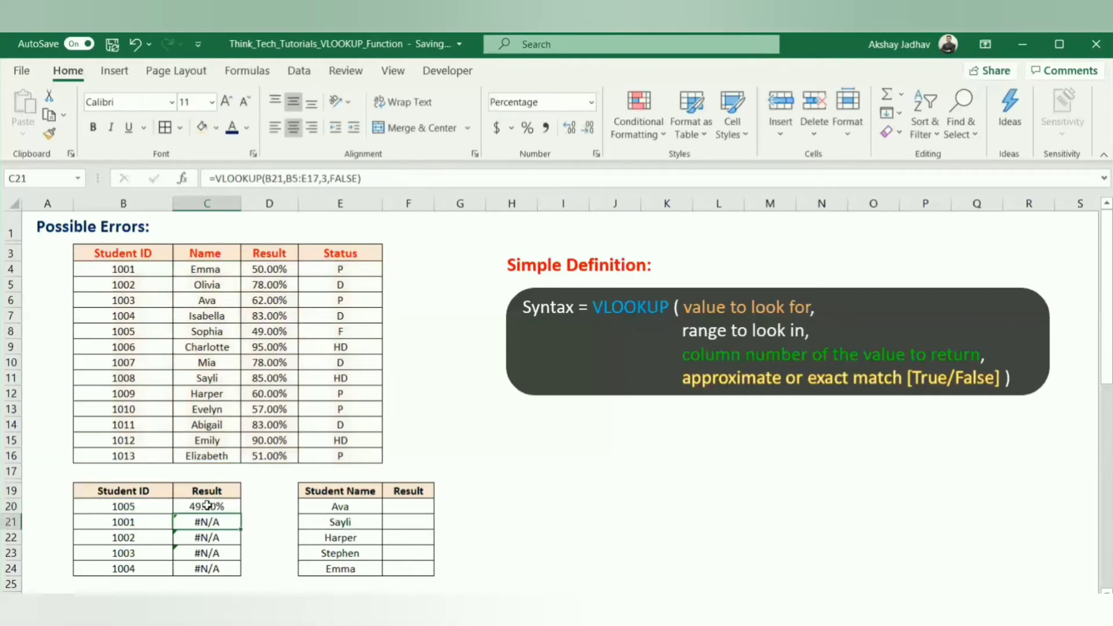
Fill the C20 formula with the locked table range down through C24
click(207, 505)
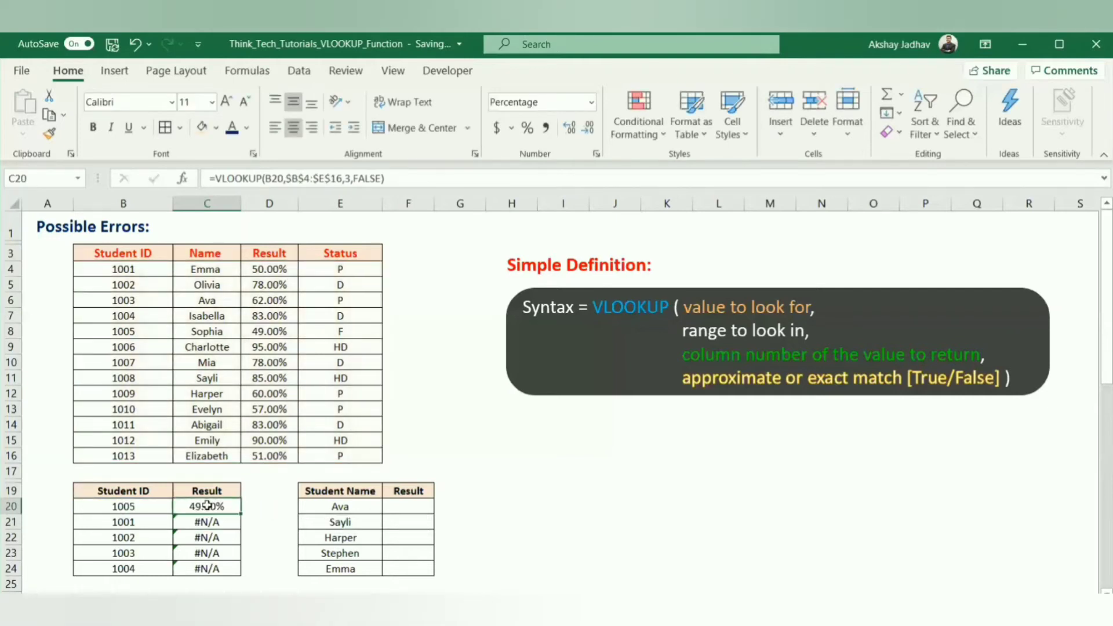
drag(242, 513, 242, 575)
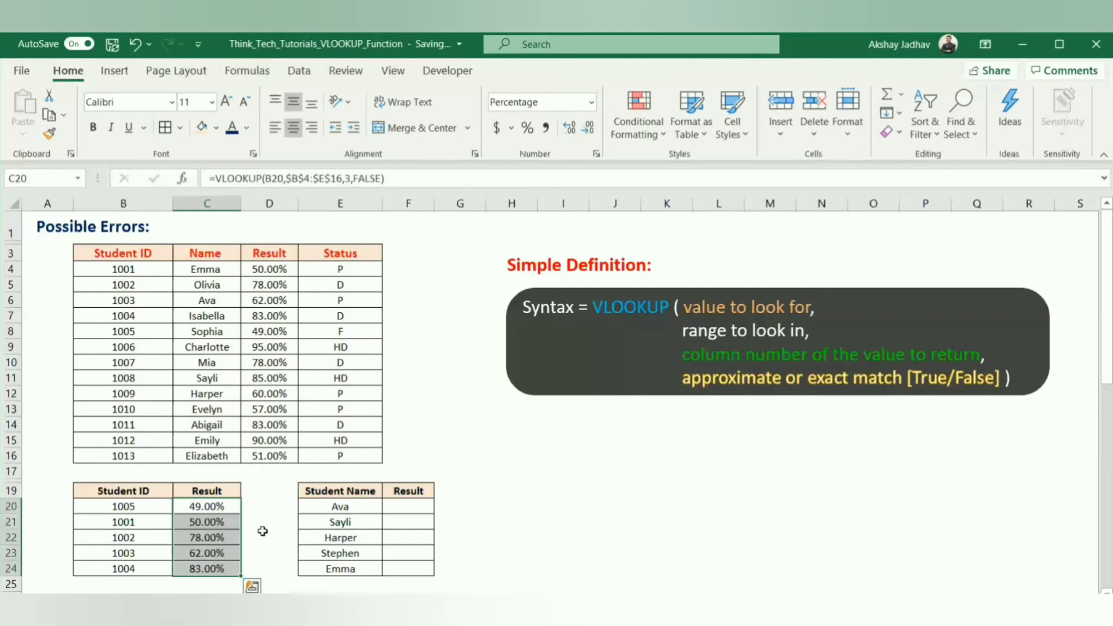
click(263, 534)
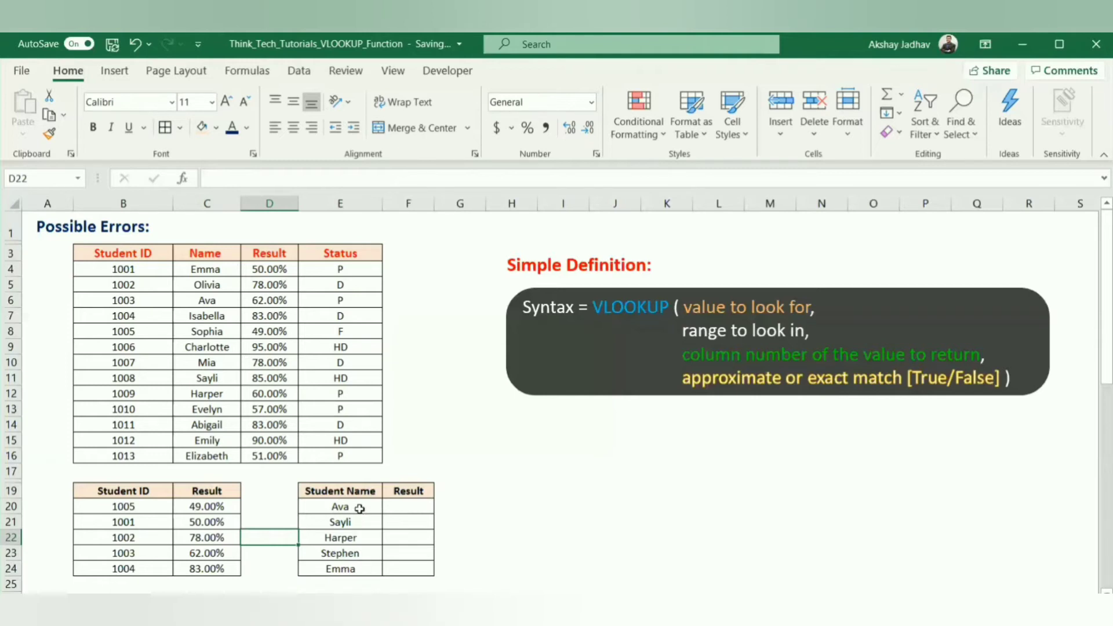
Build a VLOOKUP formula in the Student Name table's Result cell F20 with lookup value E20, table range B4:E16 and column index 3
click(414, 503)
double_click(413, 503)
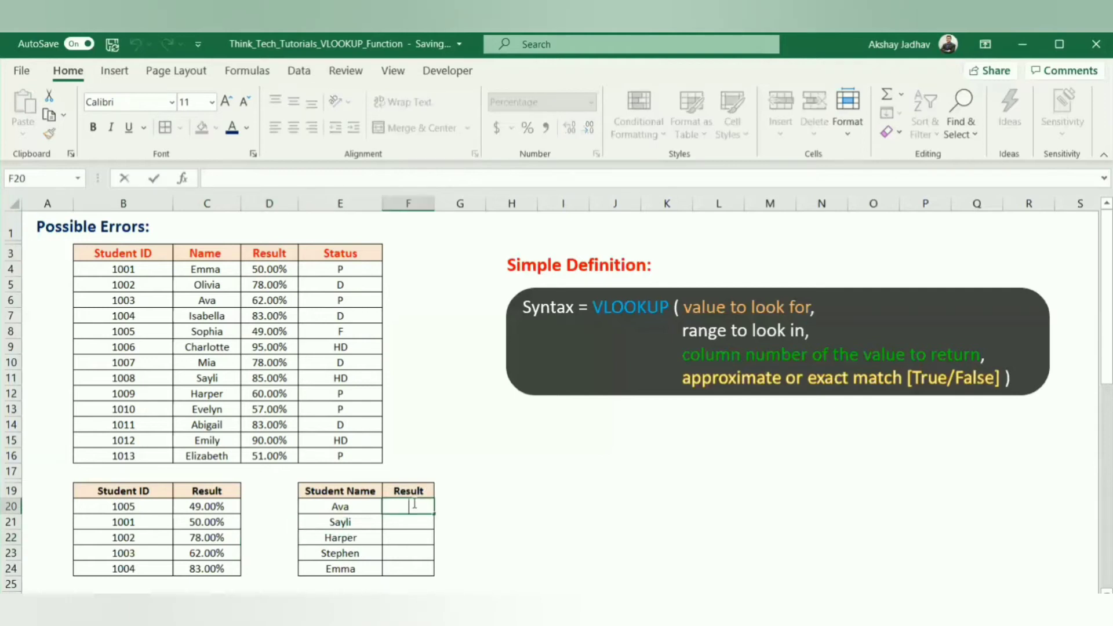
text(=)
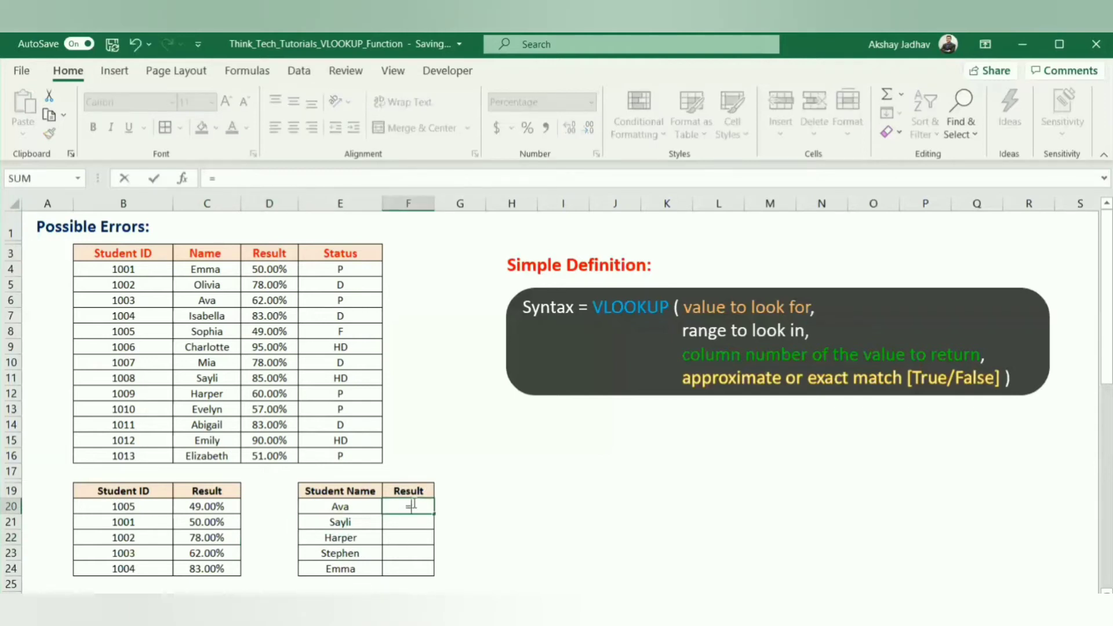
text(vlo)
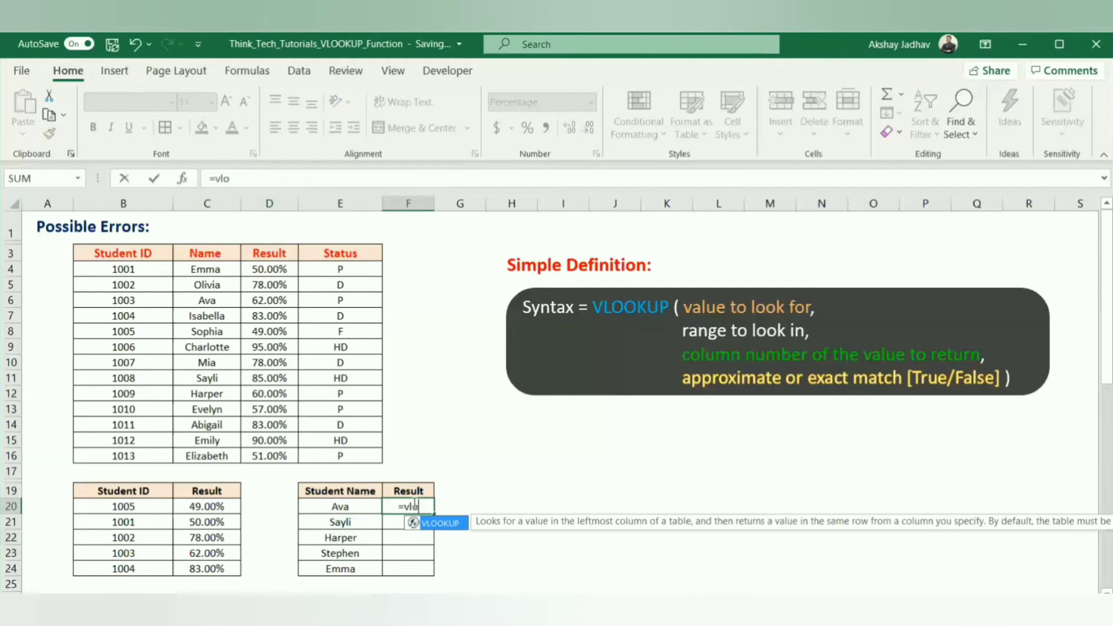
key(Tab)
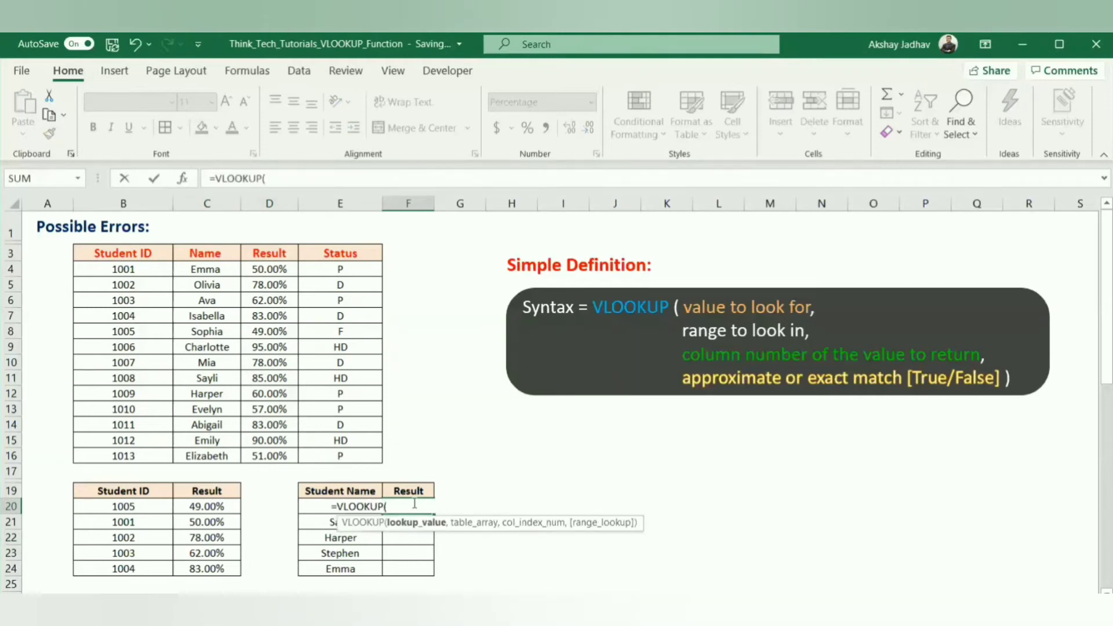
click(306, 508)
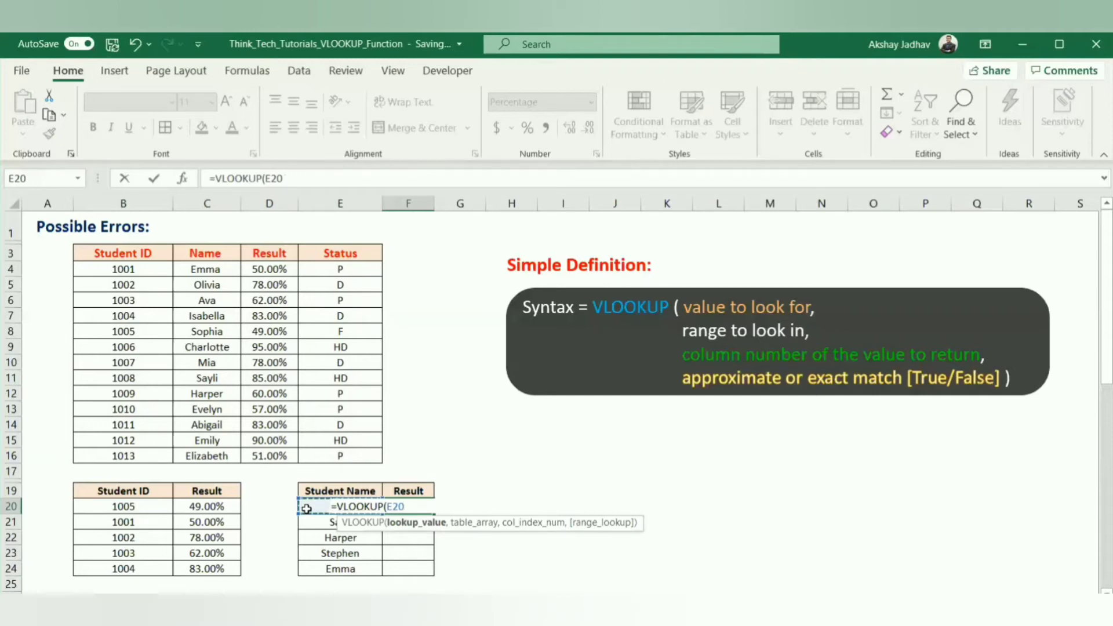
text(,)
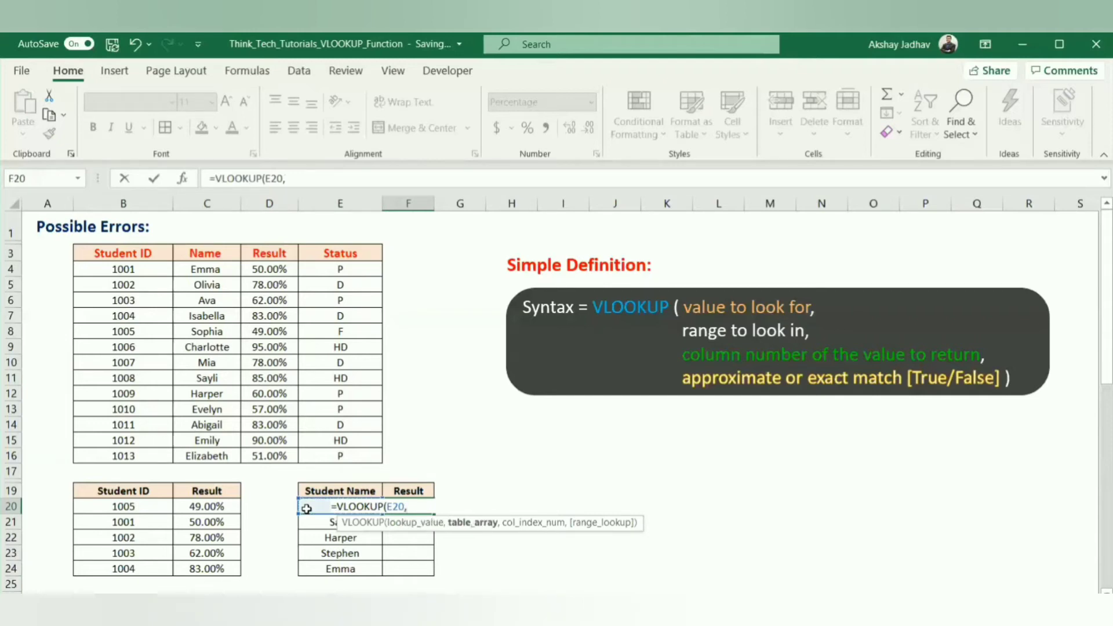
drag(145, 269, 332, 457)
text(,)
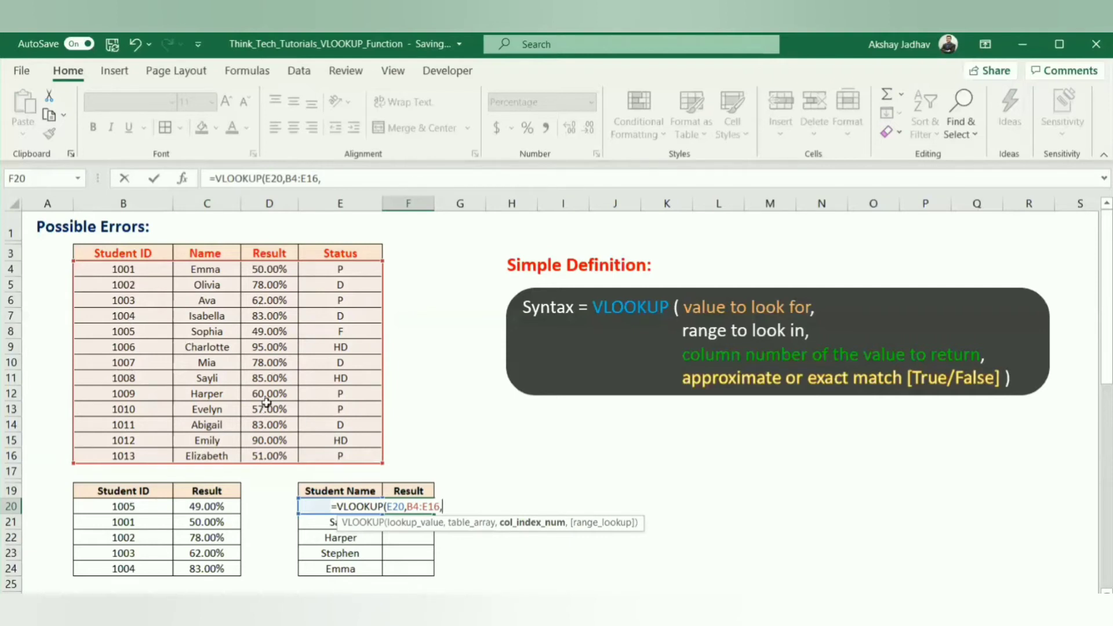
text(3,)
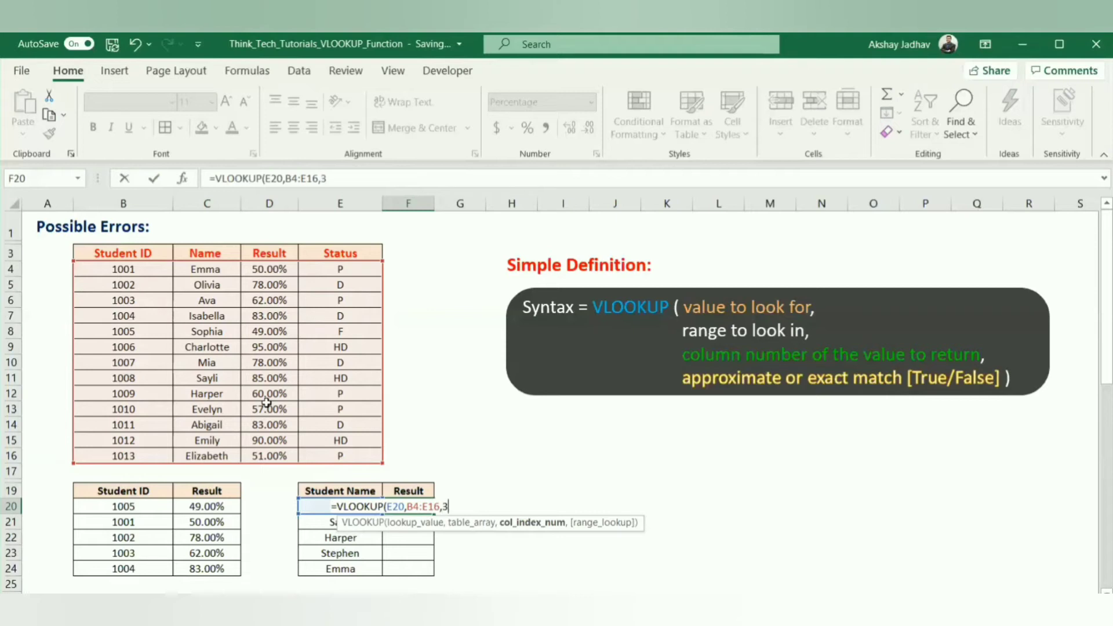
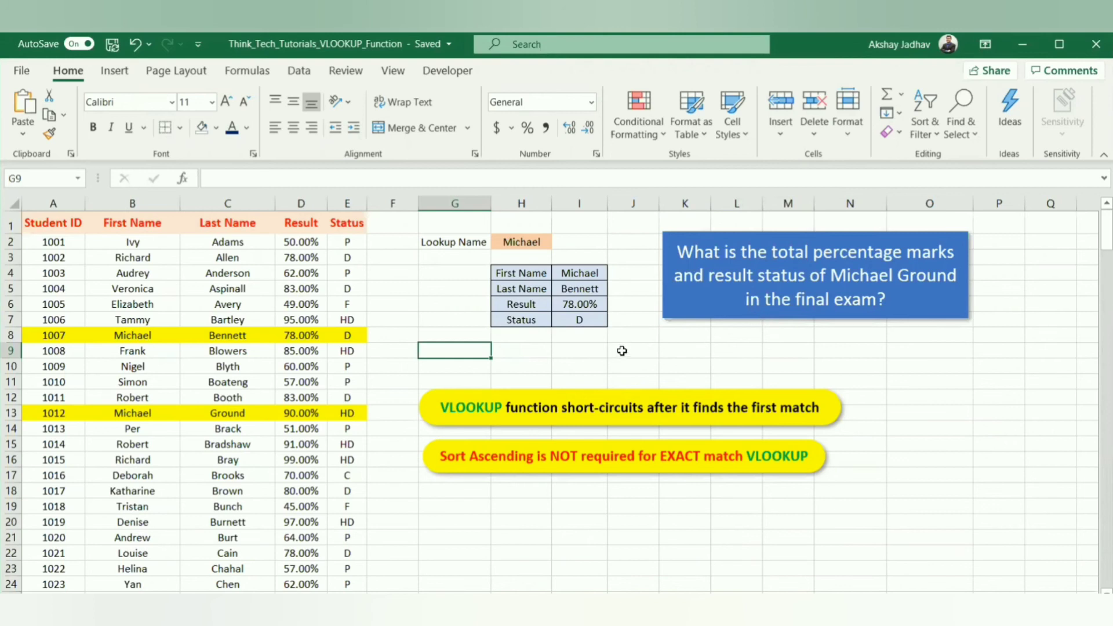
Examine the highlighted record in B13:E13, the Result and Status formulas in I6:I7, and the First Name column
drag(152, 412, 351, 410)
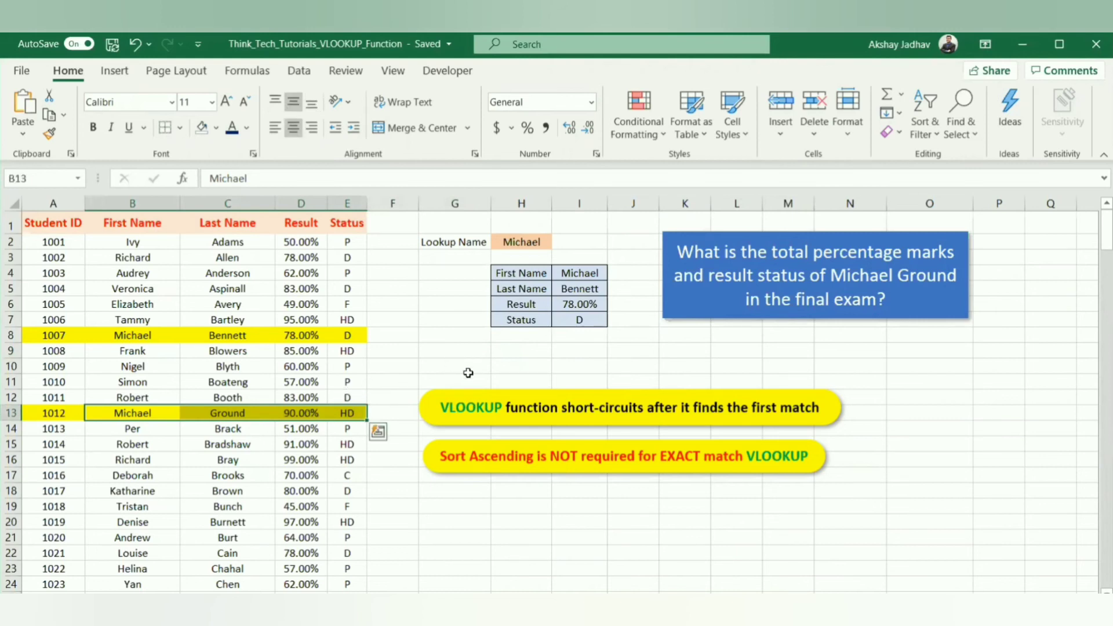
click(578, 303)
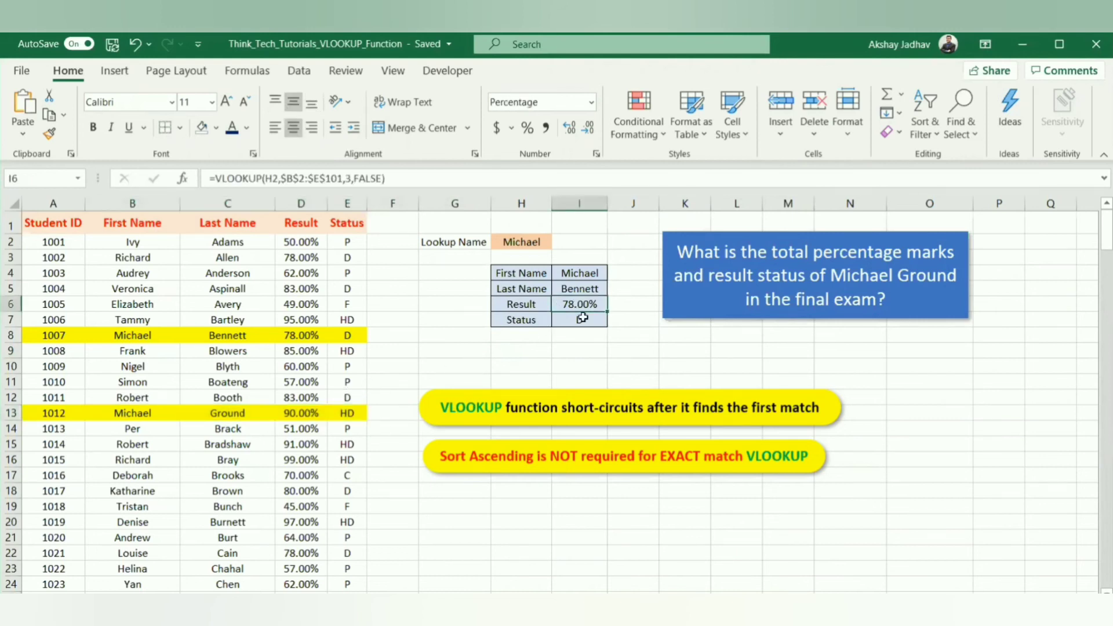
click(582, 321)
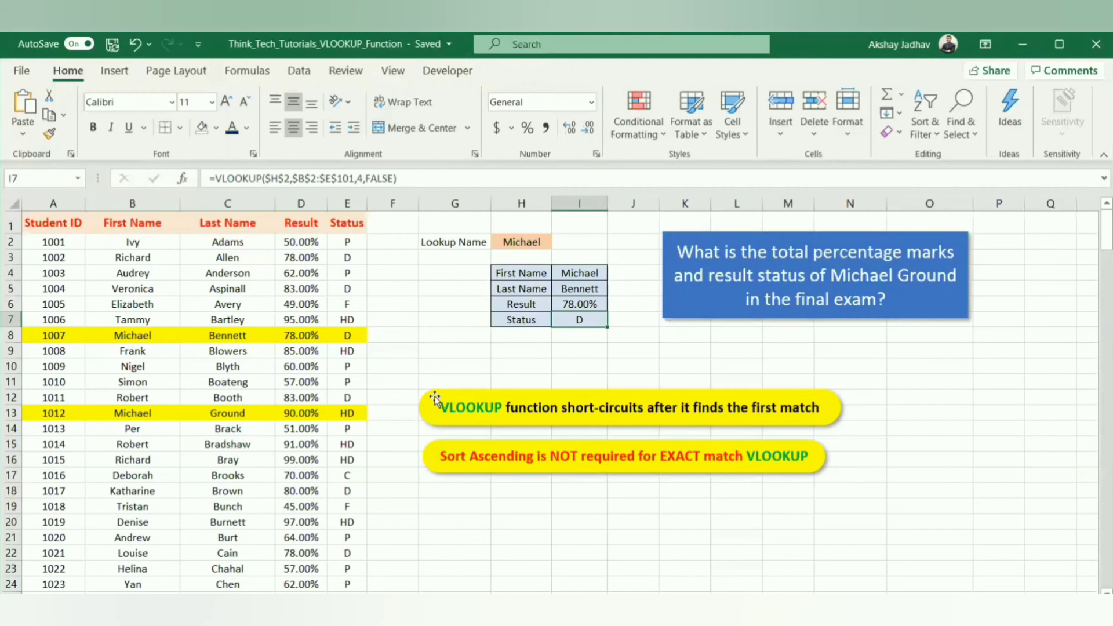
click(439, 352)
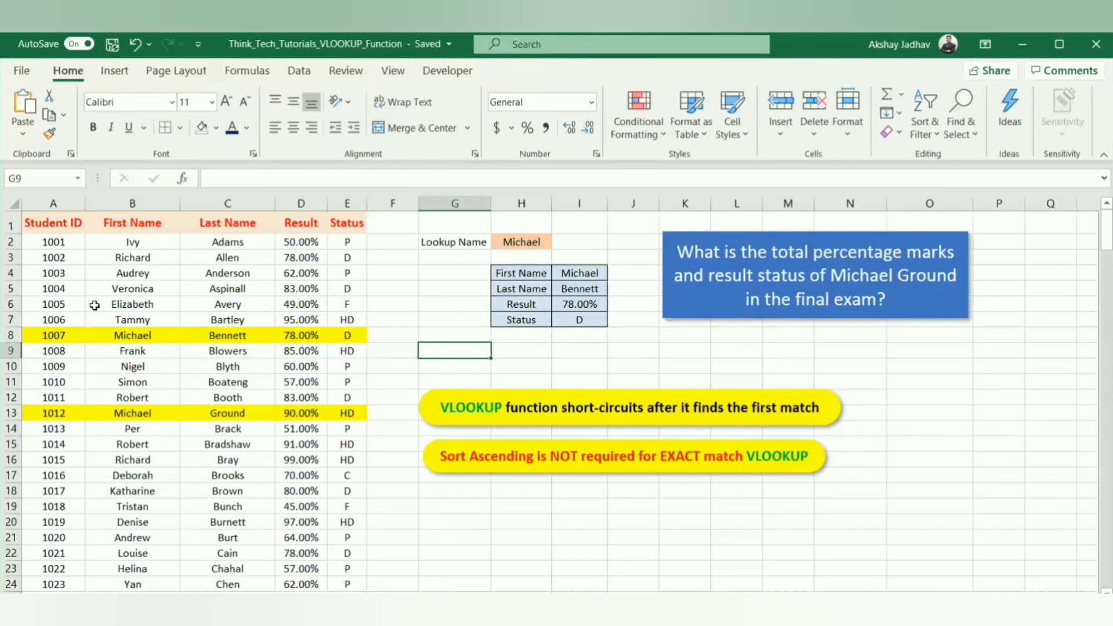
click(164, 206)
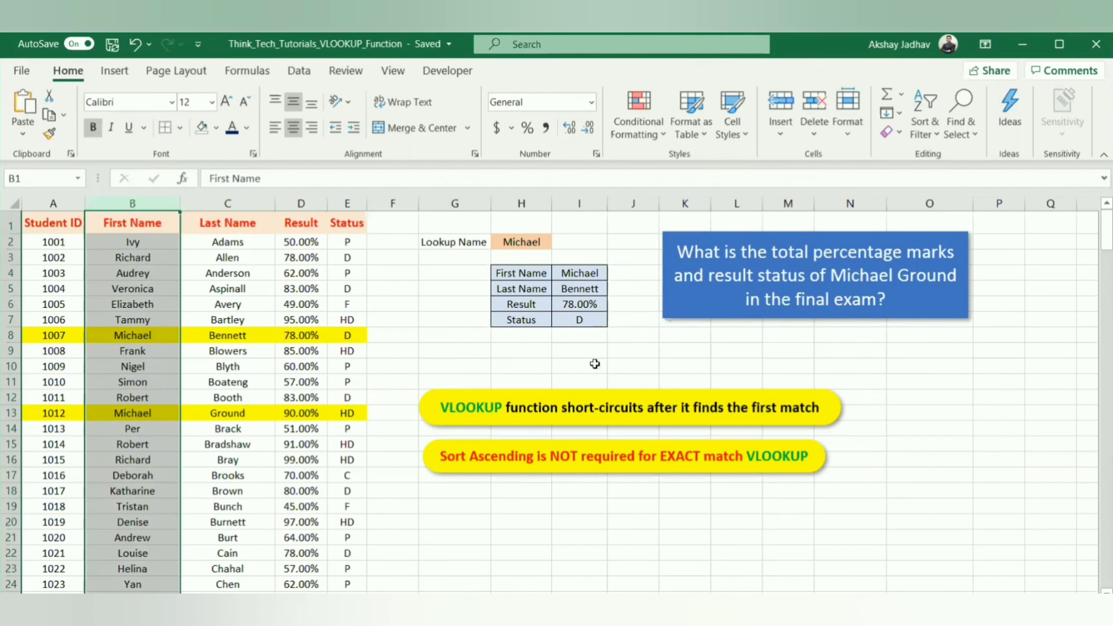
On the Summary sheet, start a VLOOKUP formula in Result cell C2 with A2 as the lookup value
click(621, 538)
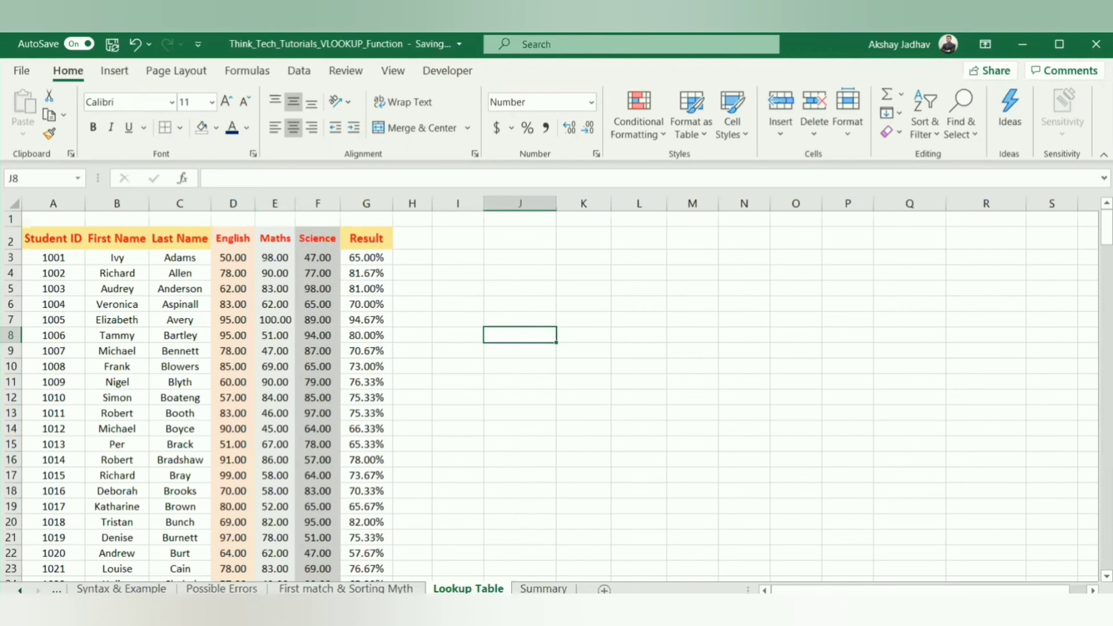
click(544, 588)
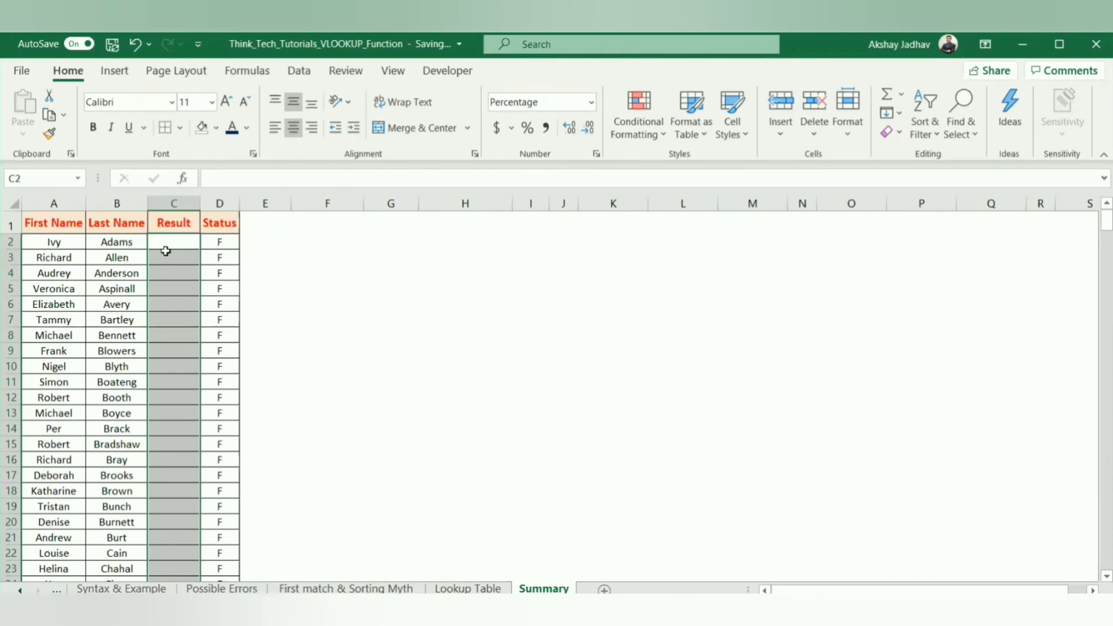
click(181, 240)
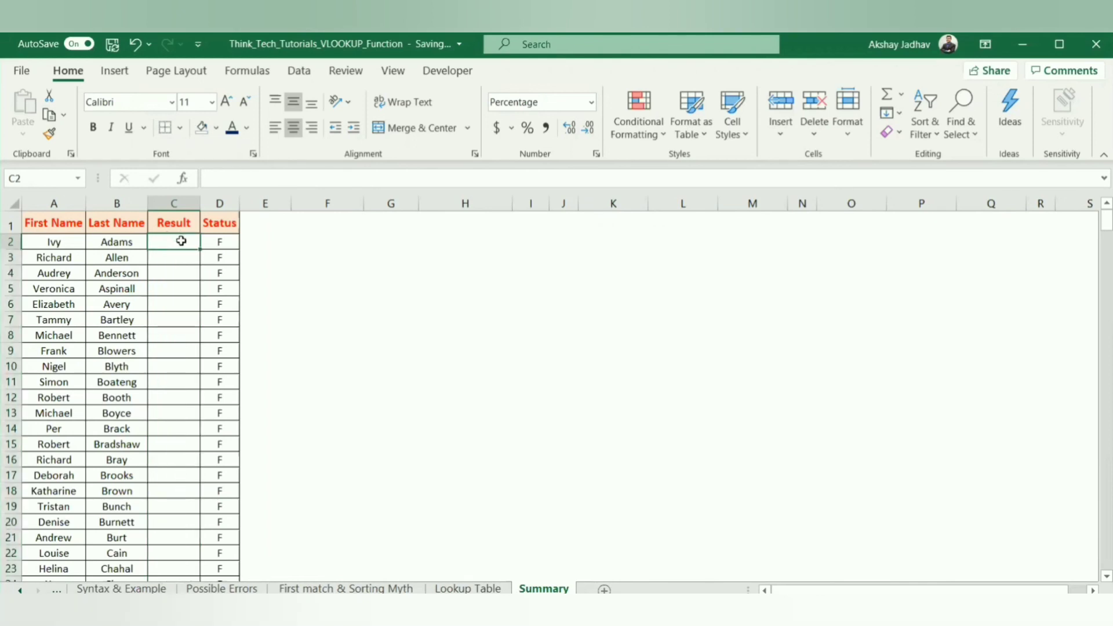
text(=)
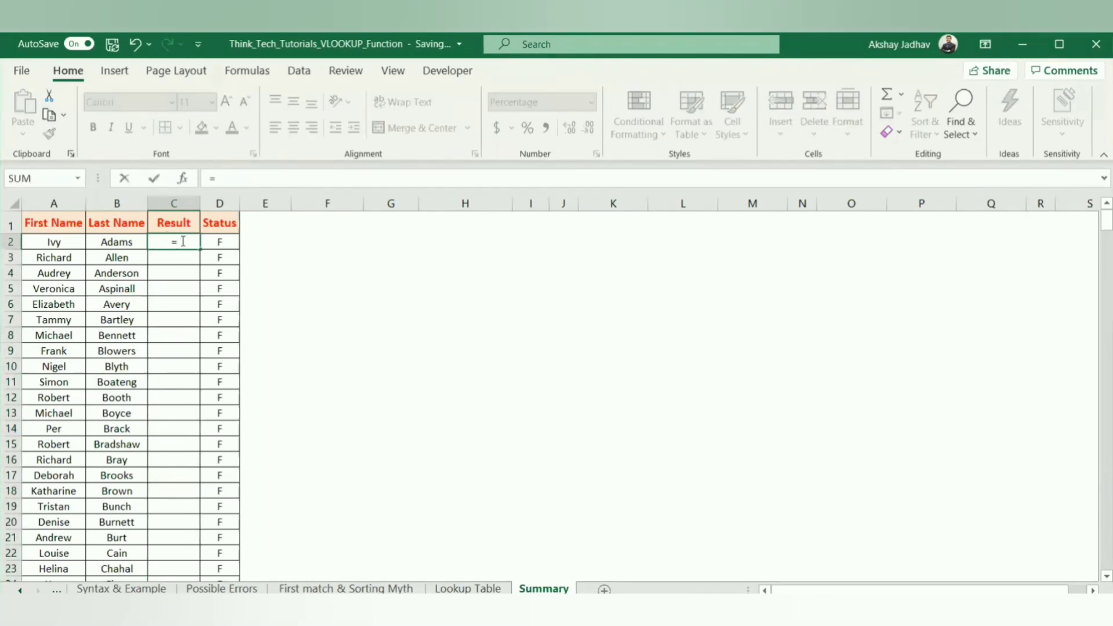
text(vlo)
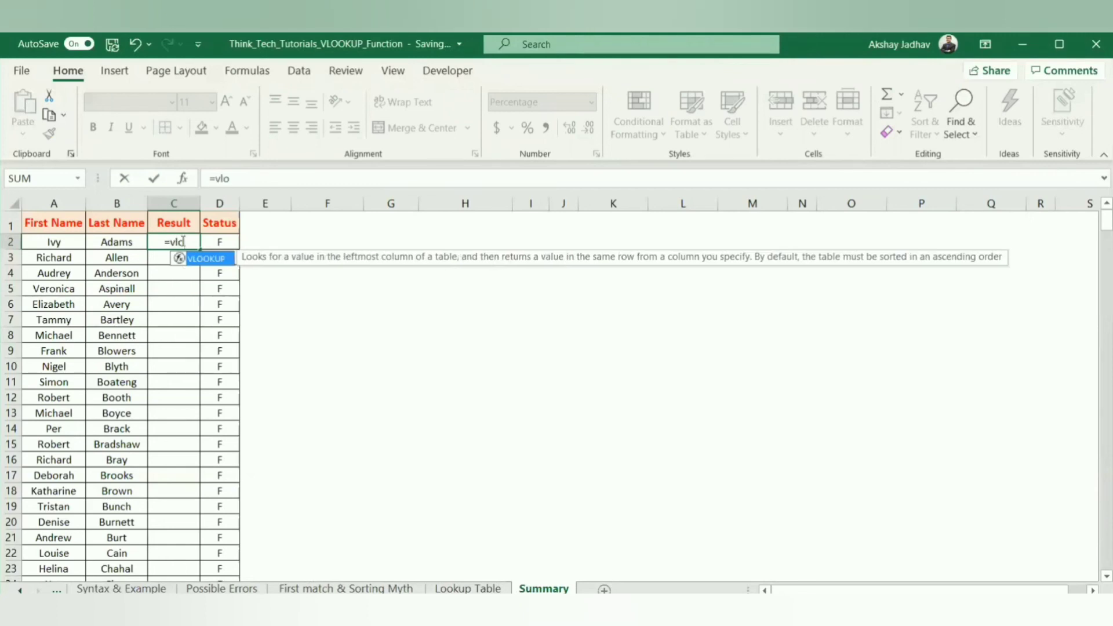
key(Tab)
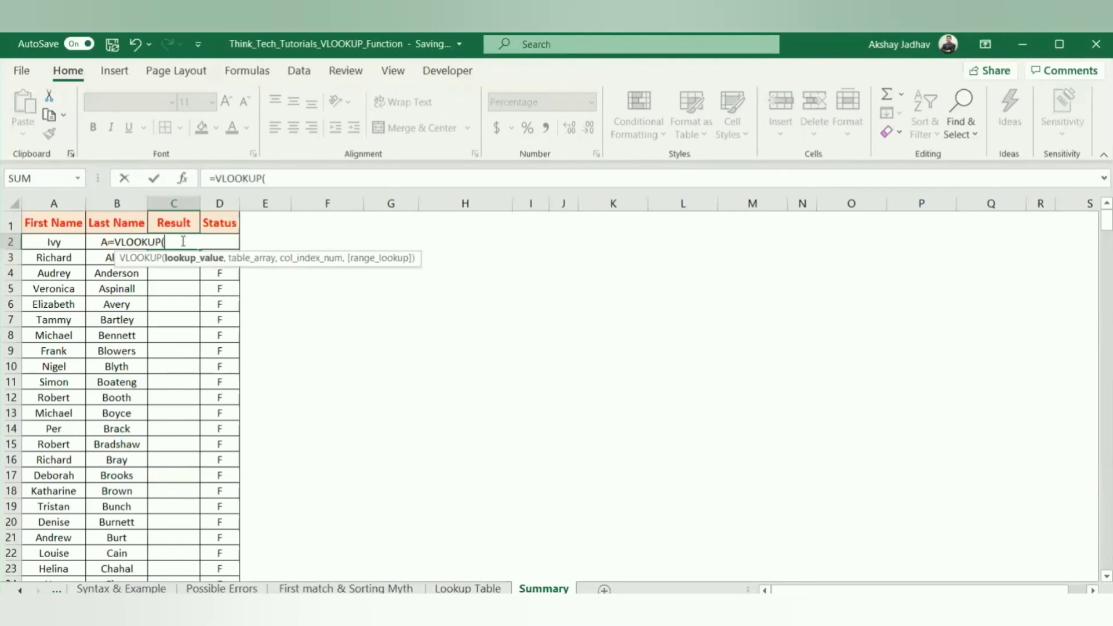
click(53, 244)
text(,)
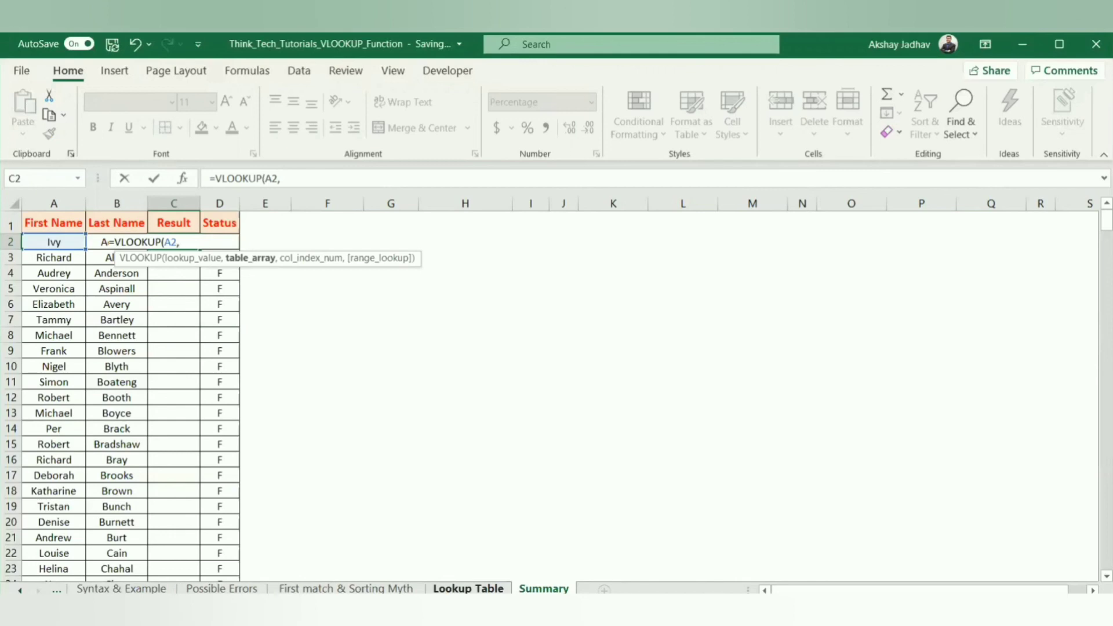
Set the formula's table array to B3:G102 on the Lookup Table sheet and make it absolute as $B$3:$G$102
click(468, 588)
drag(106, 257, 363, 257)
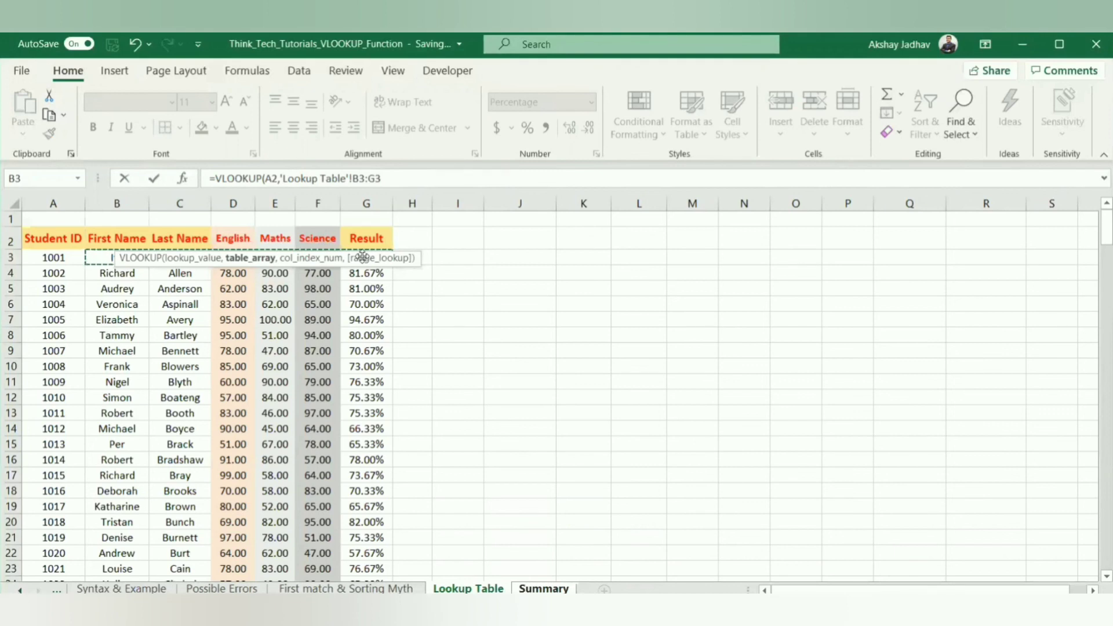
key(ctrl+shift+Down)
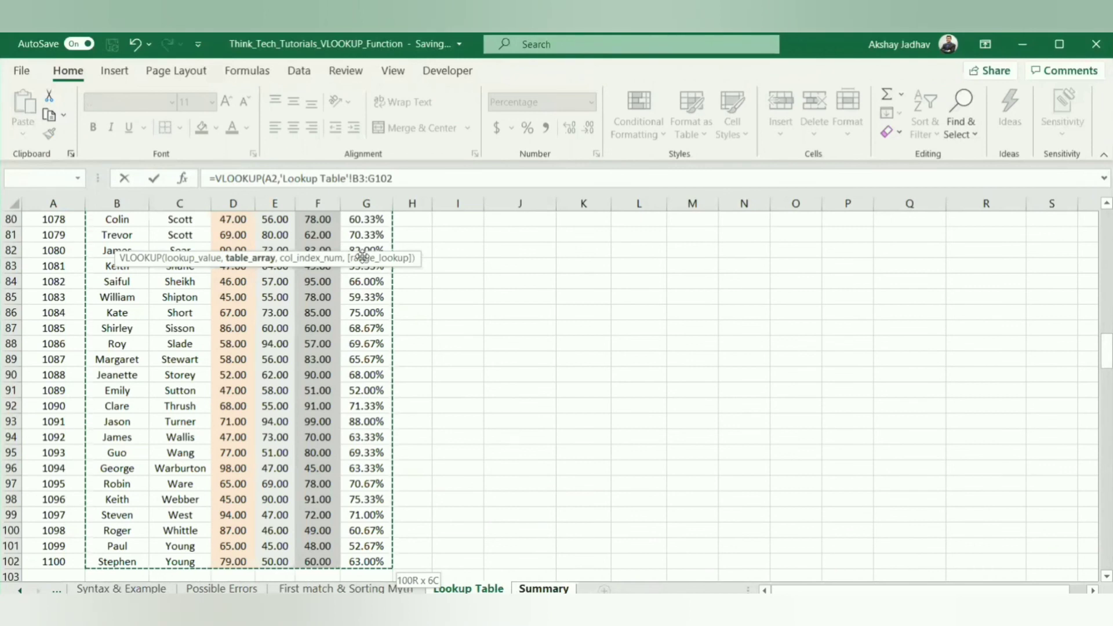
double_click(366, 178)
drag(366, 178, 281, 180)
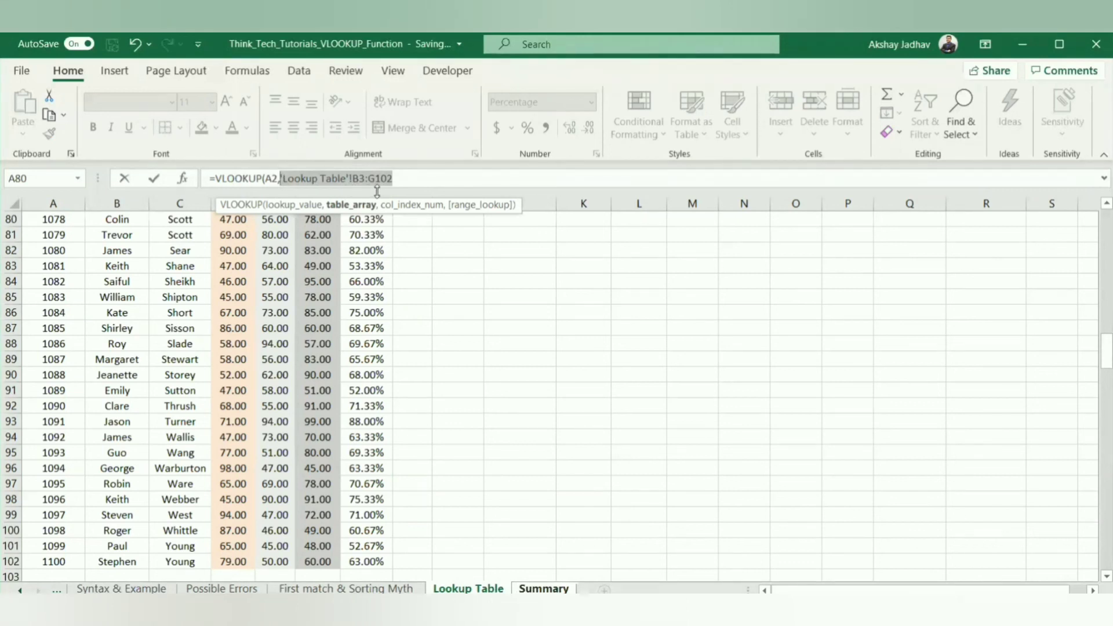
key(F4)
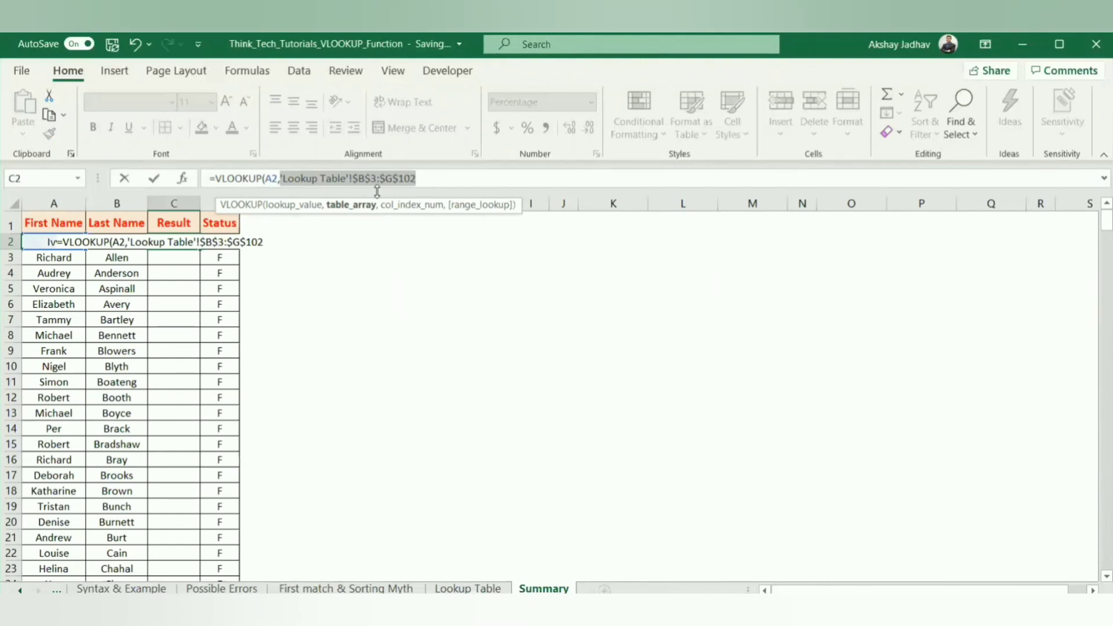
Complete the C2 VLOOKUP formula with column index 6 and exact match FALSE
click(426, 175)
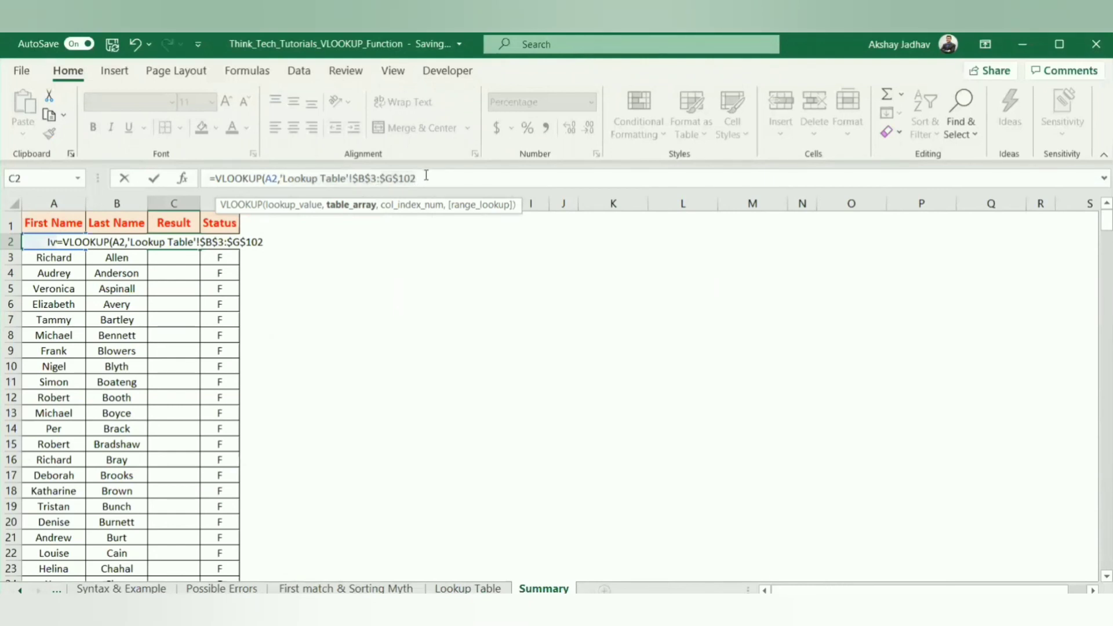
text(,)
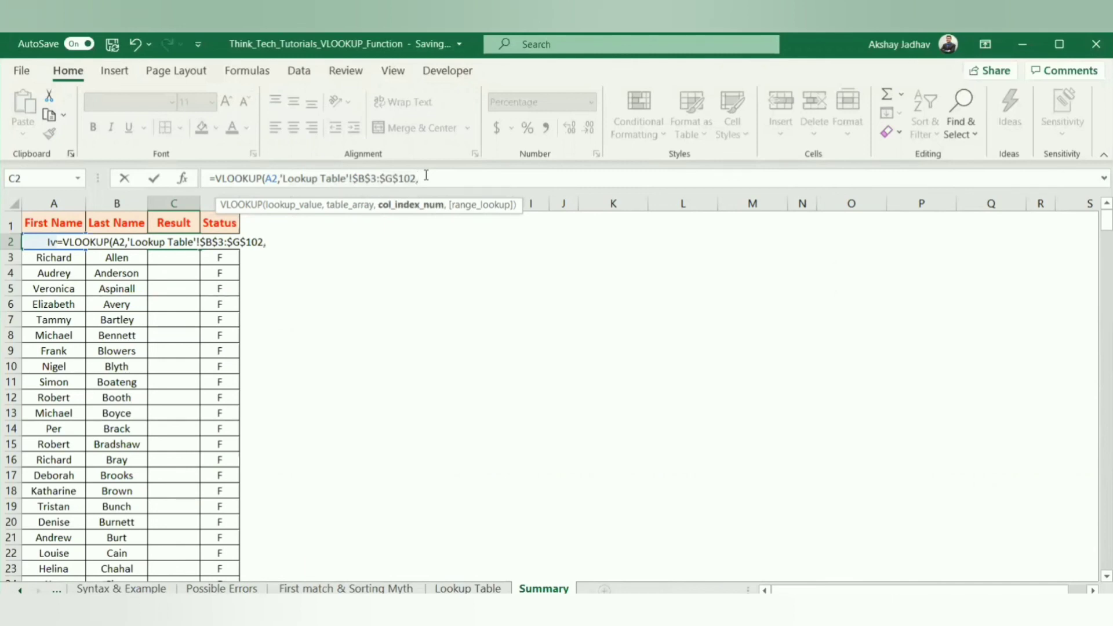
text(6,)
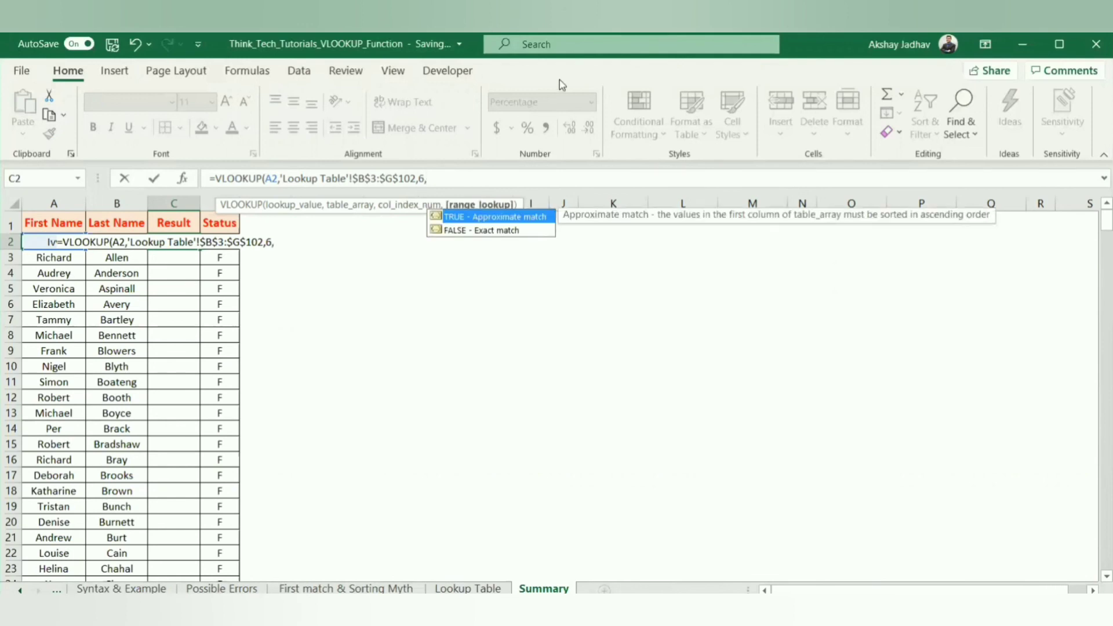
click(527, 231)
double_click(527, 231)
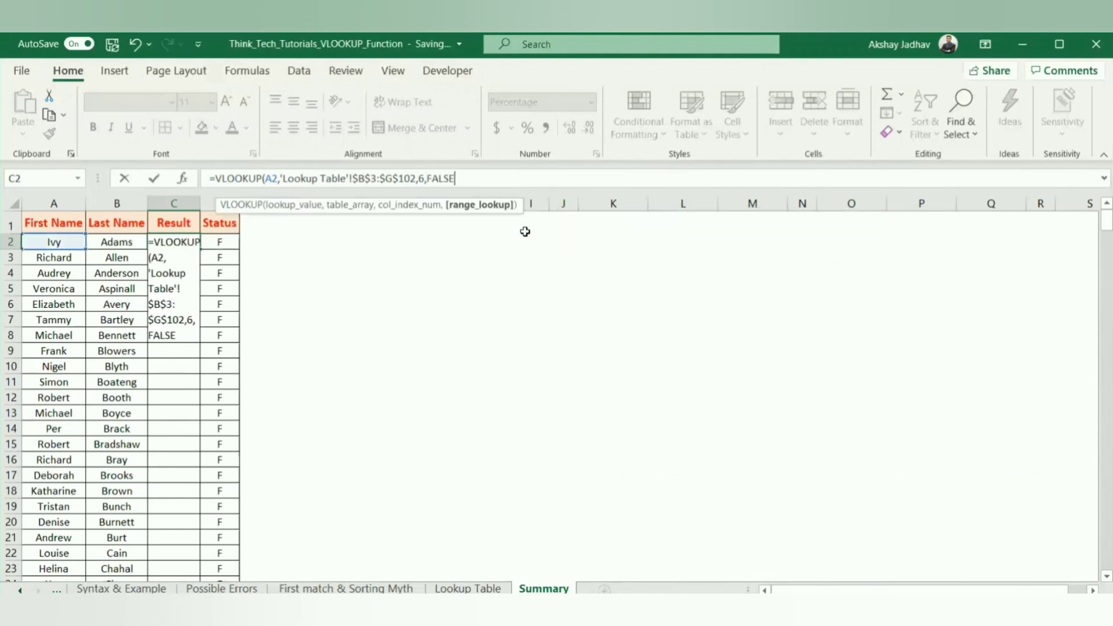
text())
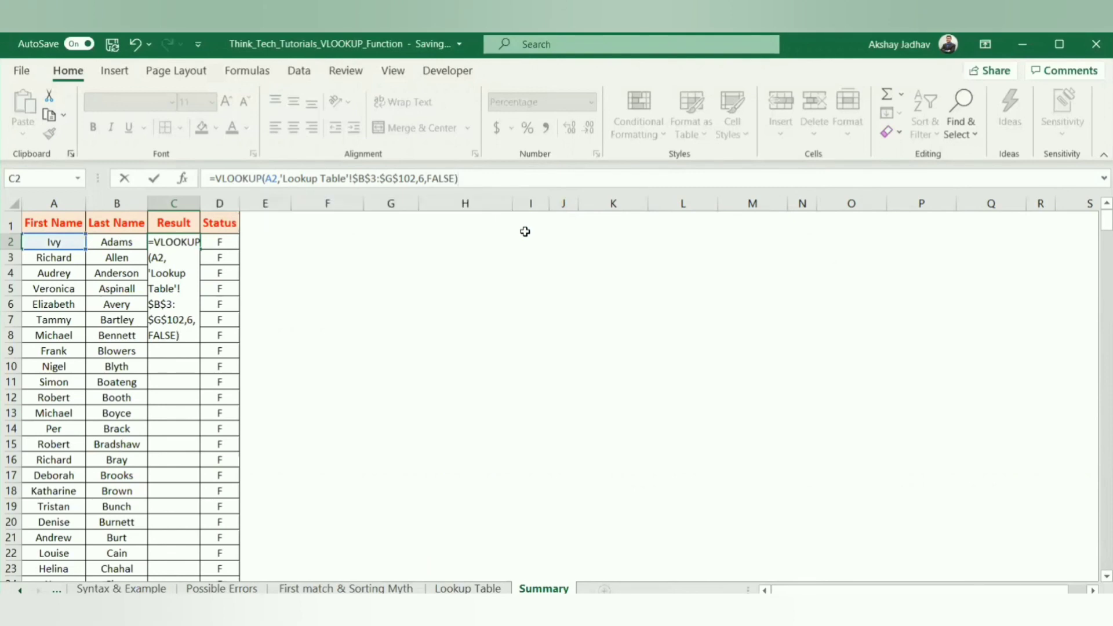
key(Return)
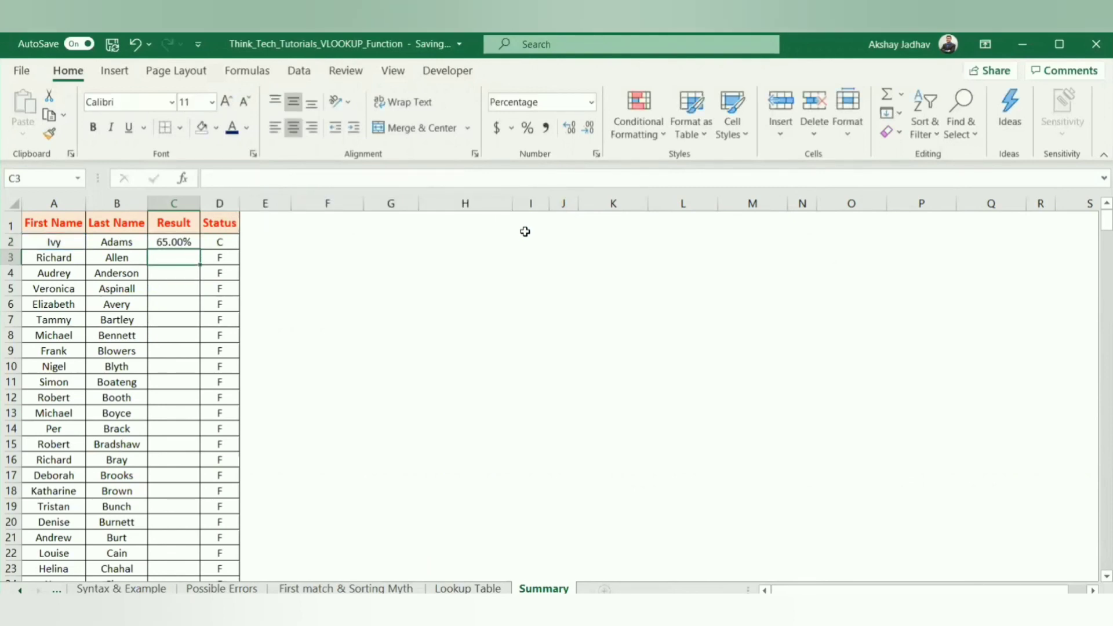
Fill the C2 formula down the Summary sheet's Result column, and check back on the Lookup Table sheet
click(186, 239)
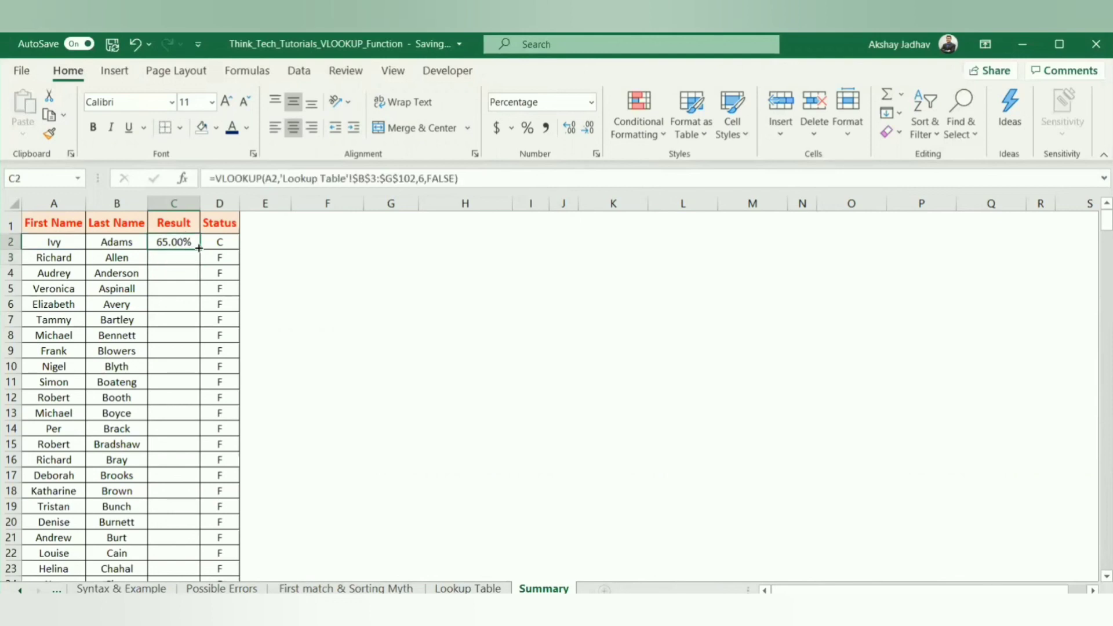
double_click(200, 249)
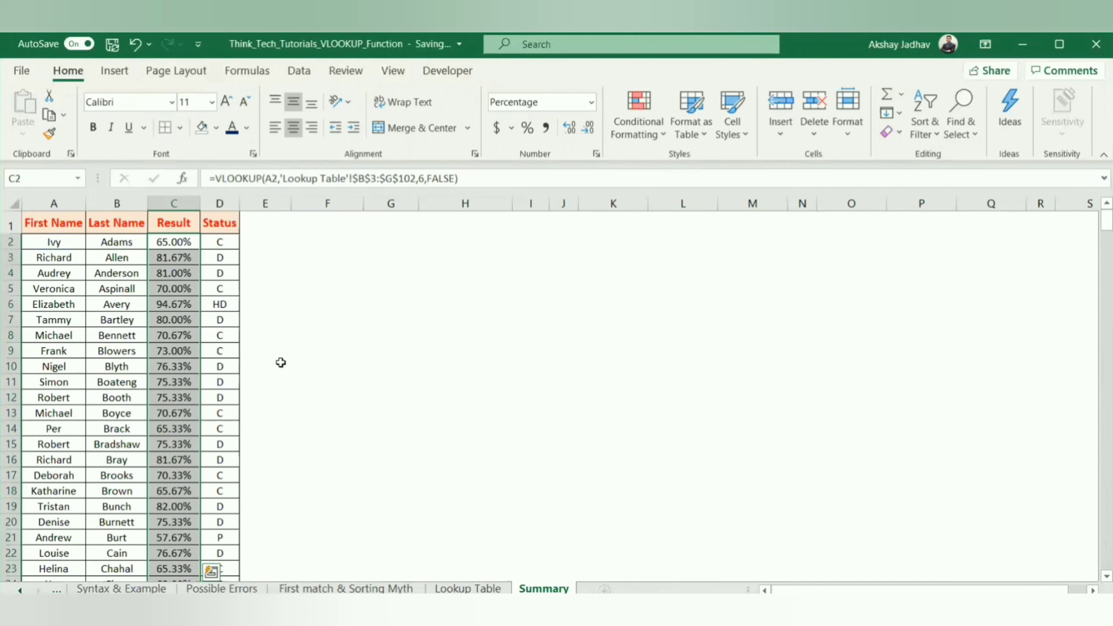
click(281, 363)
key(ctrl+Page_Up)
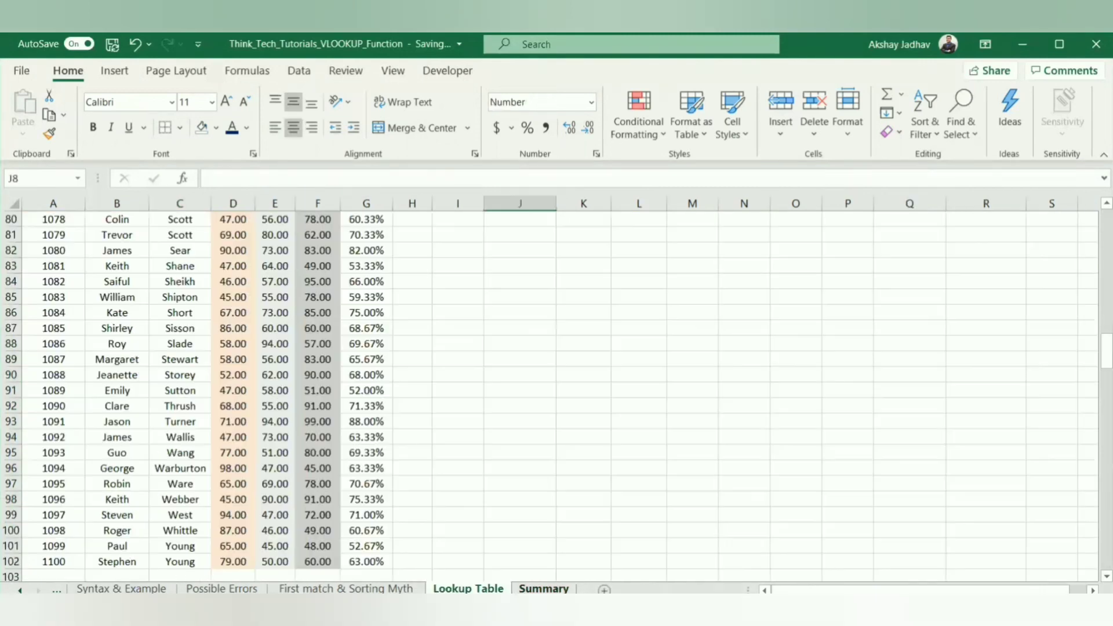
key(ctrl+Page_Down)
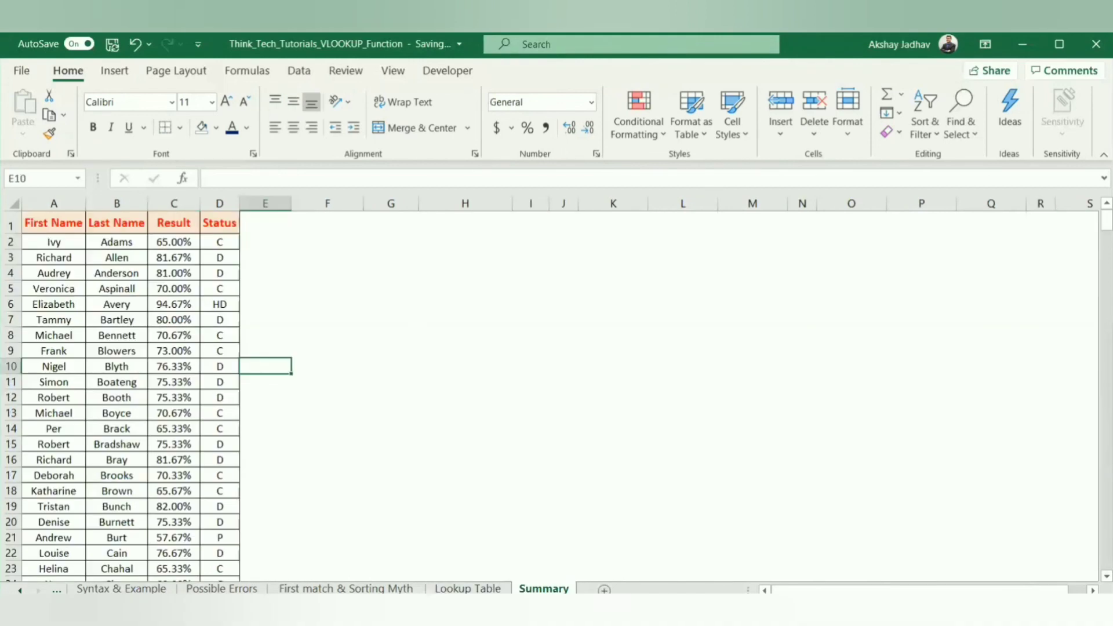